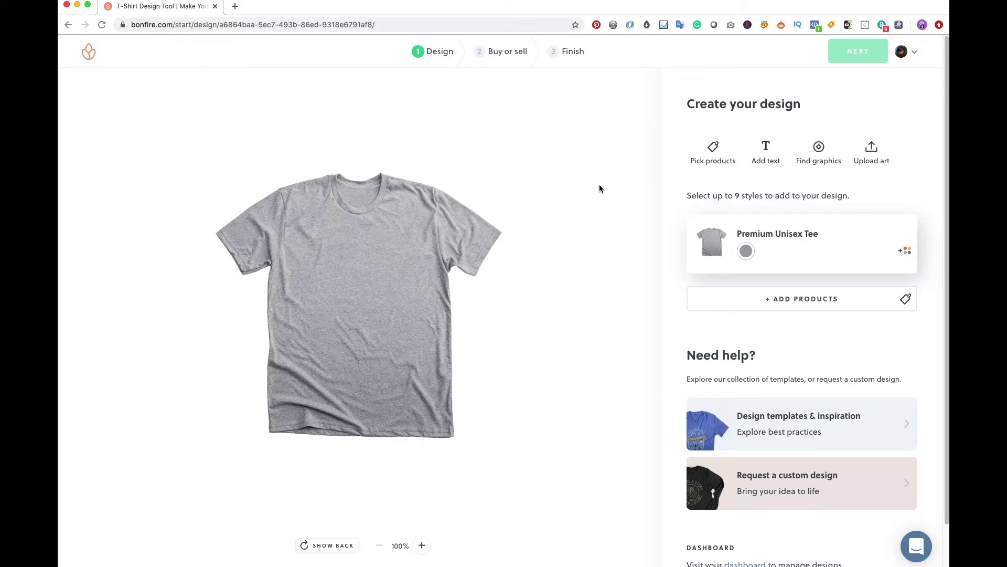
click(765, 155)
click(716, 152)
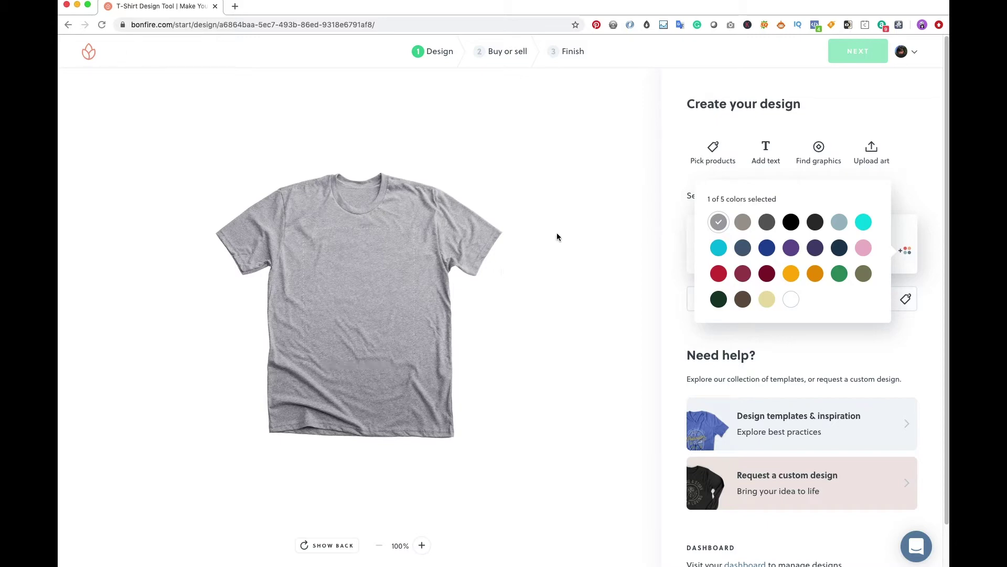
click(604, 204)
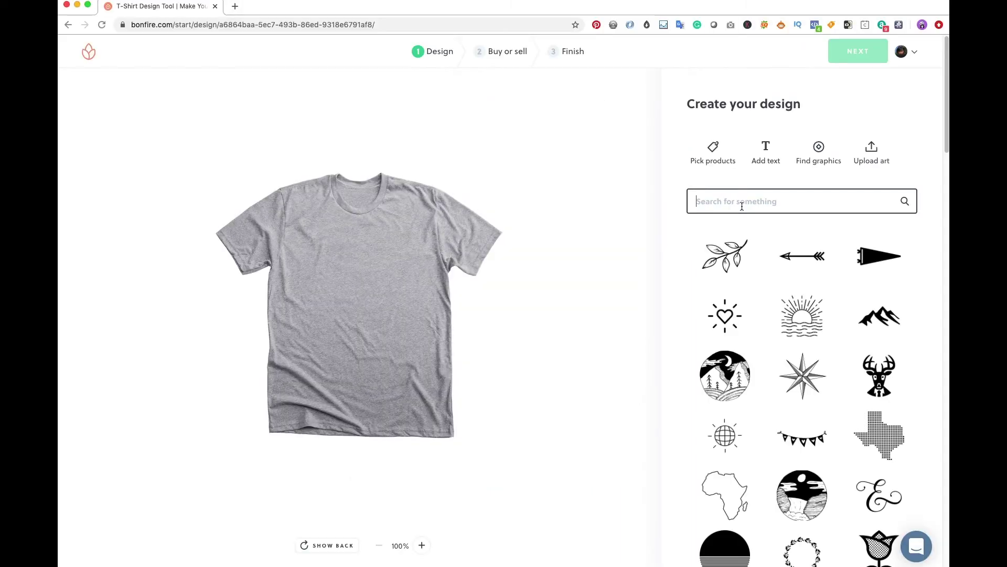
- Search the graphics for "cat", add the white curled-up cat in a circle to the shirt front and shrink it to about half size
text(cat)
key(Return)
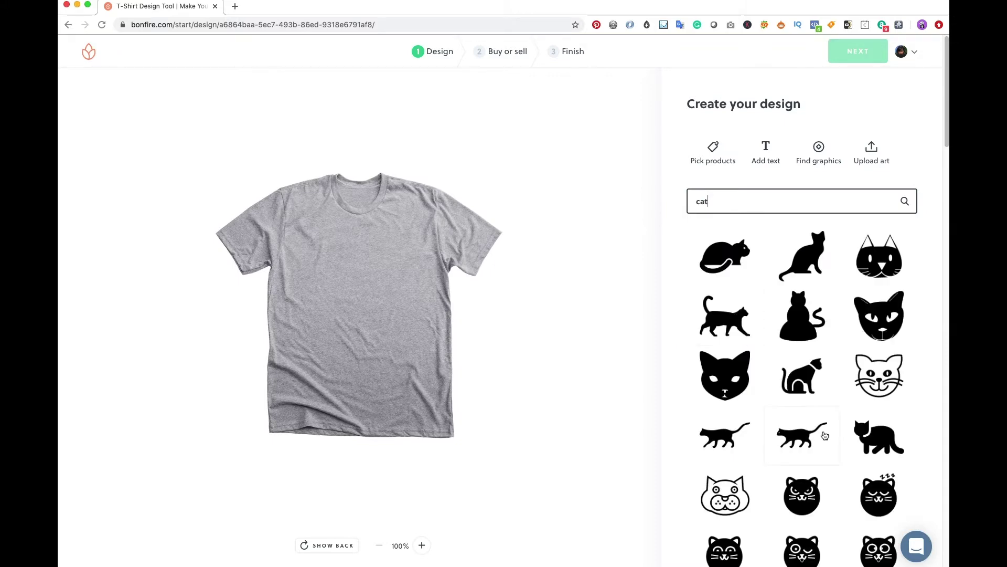
scroll(808, 431, down, 4)
scroll(811, 433, down, 2)
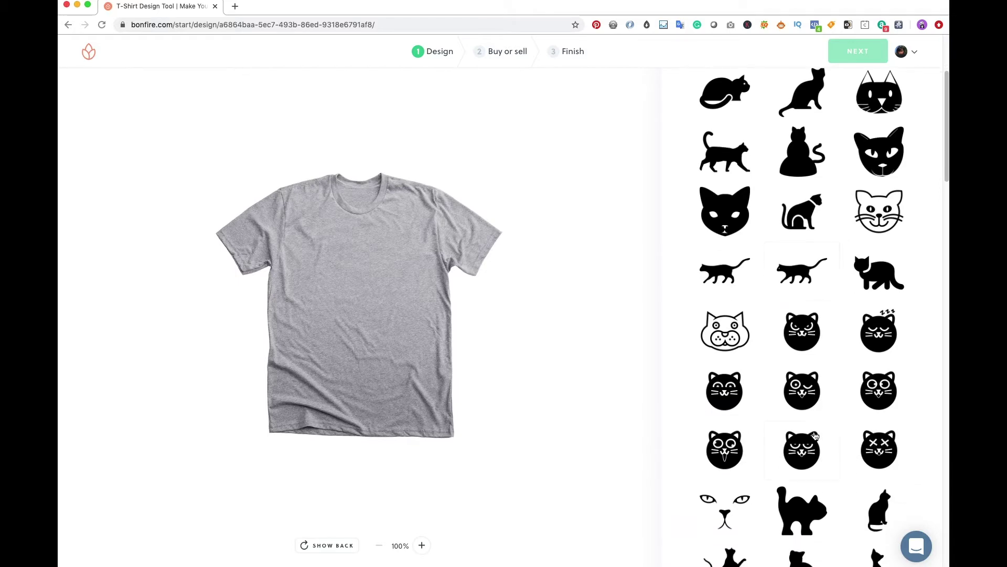
scroll(735, 407, down, 10)
click(735, 406)
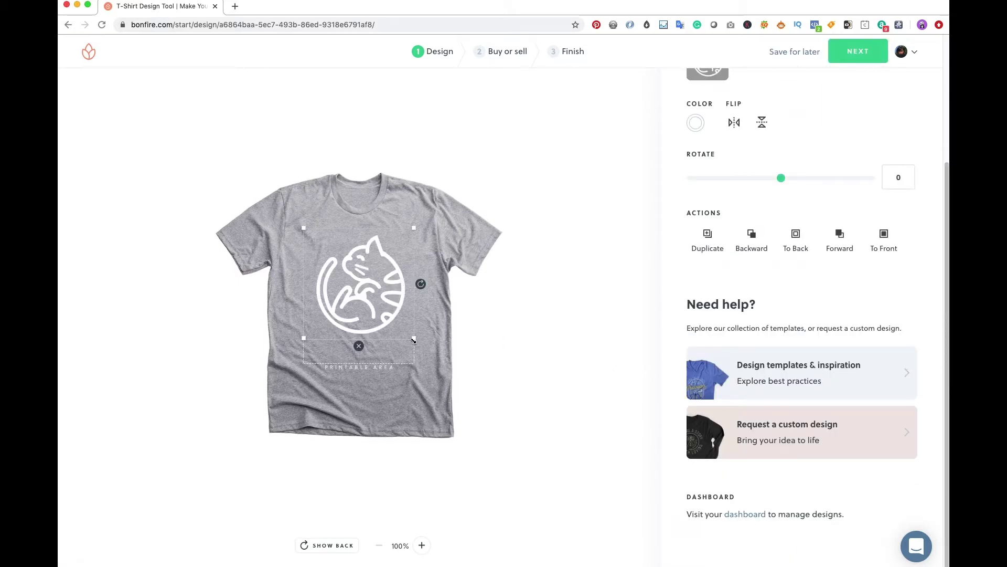
drag(414, 339, 359, 279)
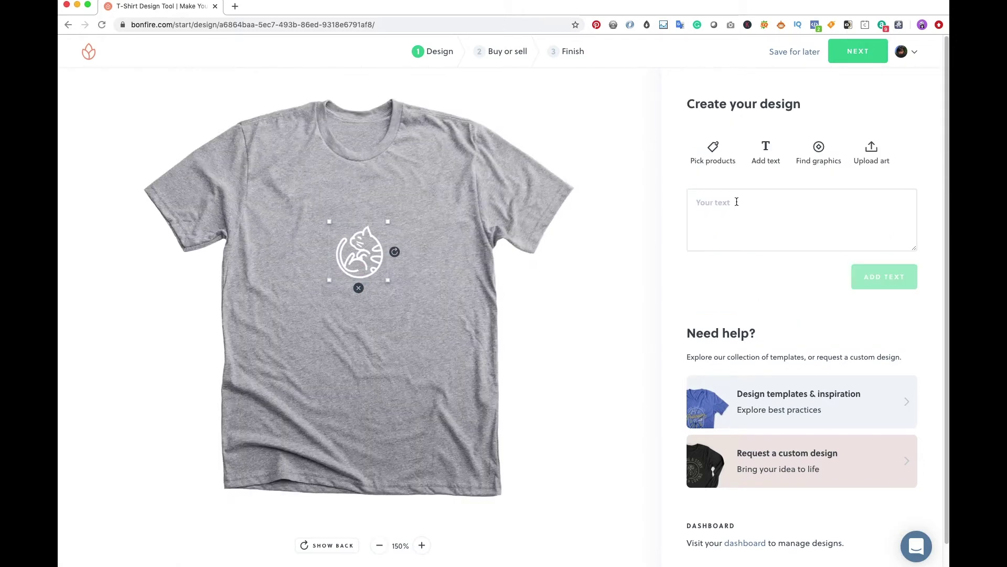
- Add the text "BEST FRIEND FOREVER" to the shirt above the cat graphic
click(737, 202)
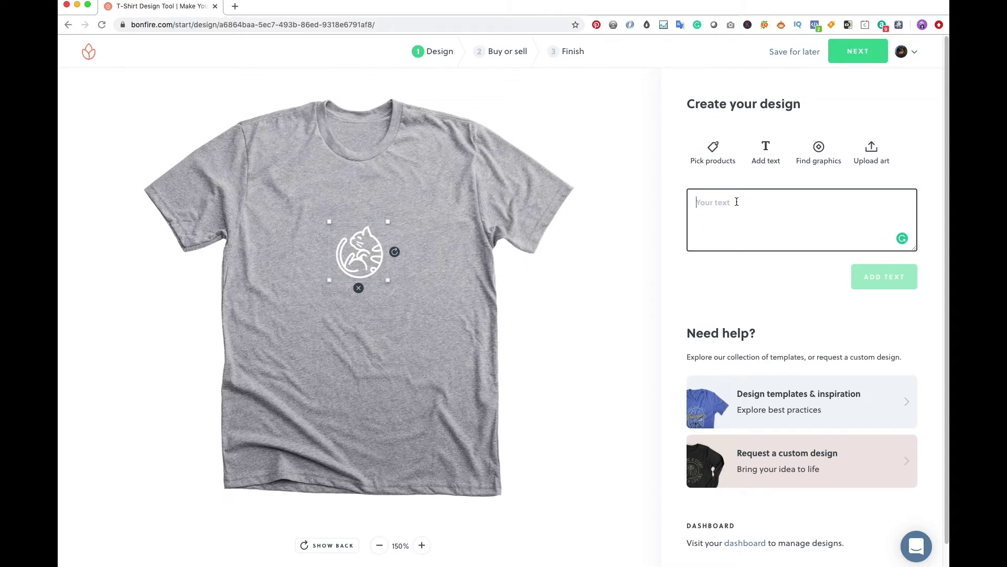
text(BEST)
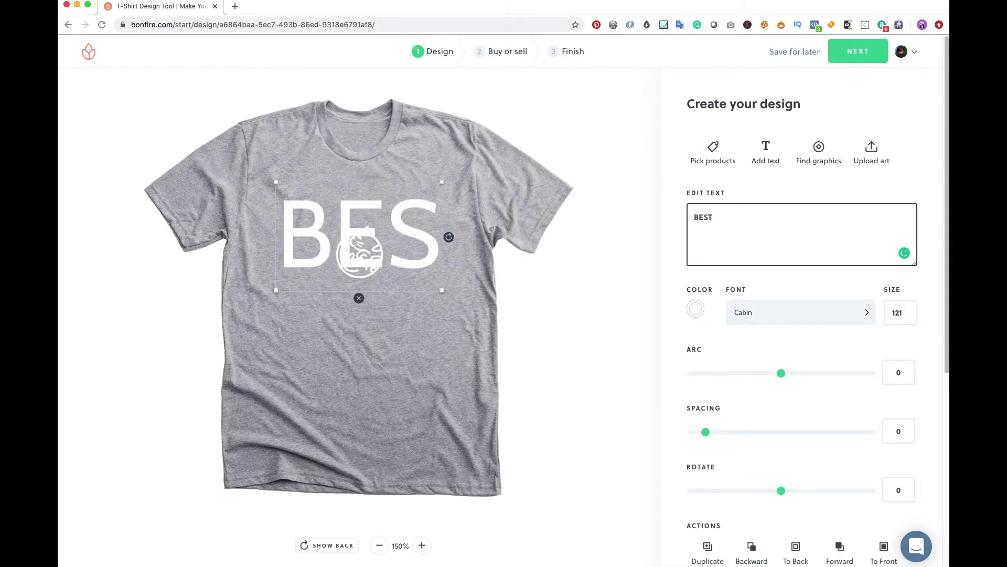
text( FRIEND)
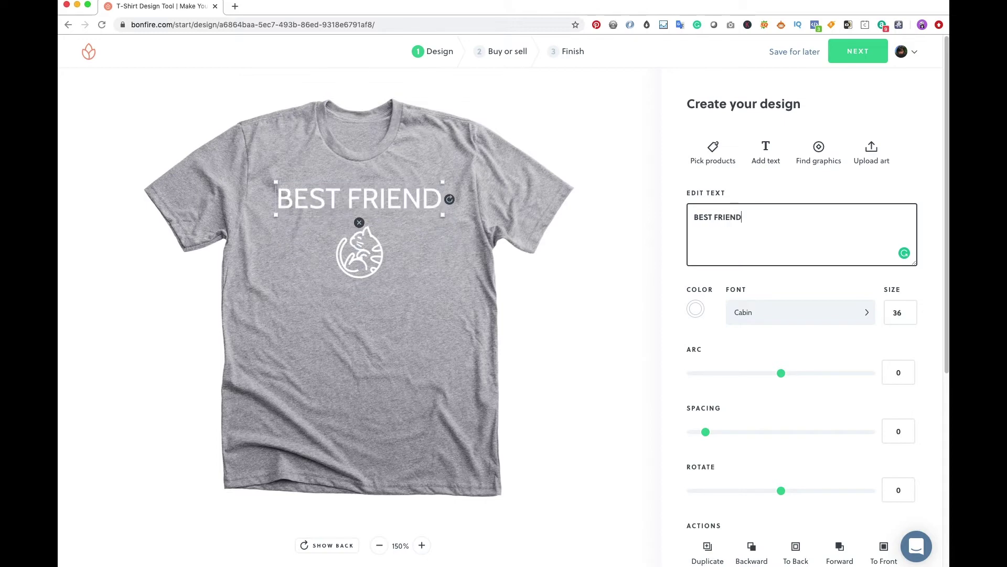
text( FOREVER)
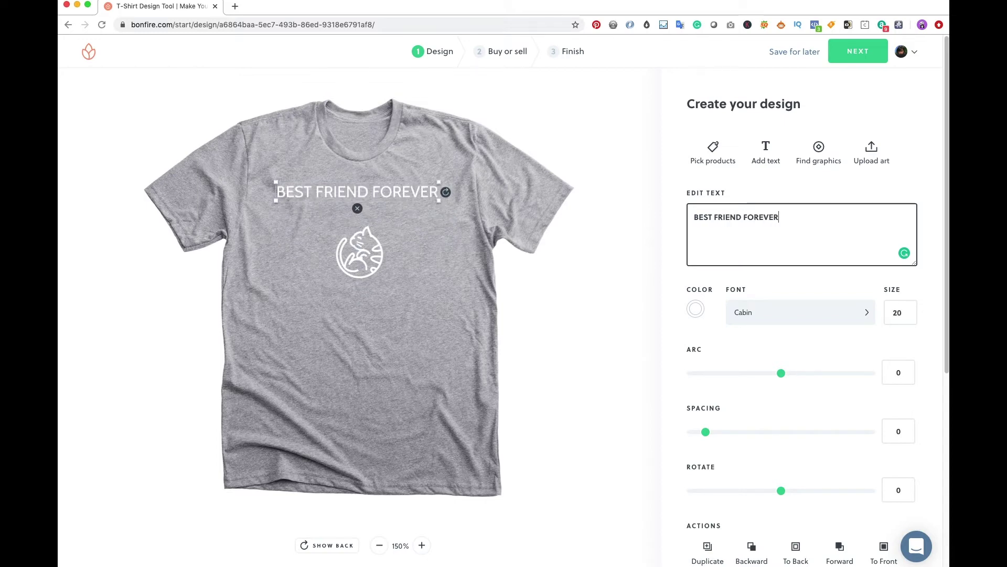
- Set BEST FRIEND FOREVER in the Chivo font and arch it over the cat graphic
click(801, 315)
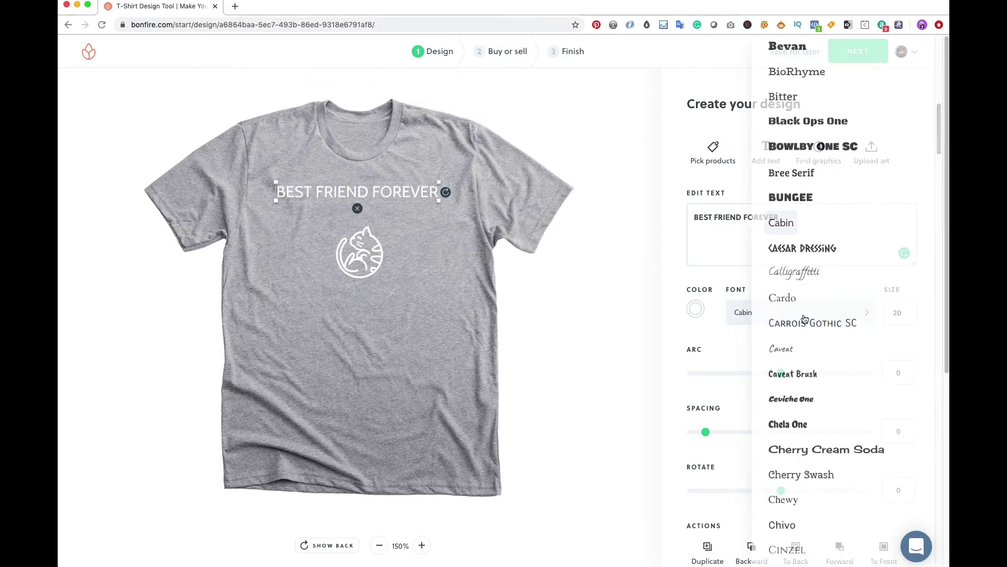
click(782, 525)
drag(782, 373, 822, 374)
drag(390, 224, 392, 218)
drag(822, 374, 826, 374)
drag(402, 225, 402, 231)
- Try Fjalla One on the arched BEST FRIEND FOREVER text, and settle on the Luckiest Guy font
click(855, 317)
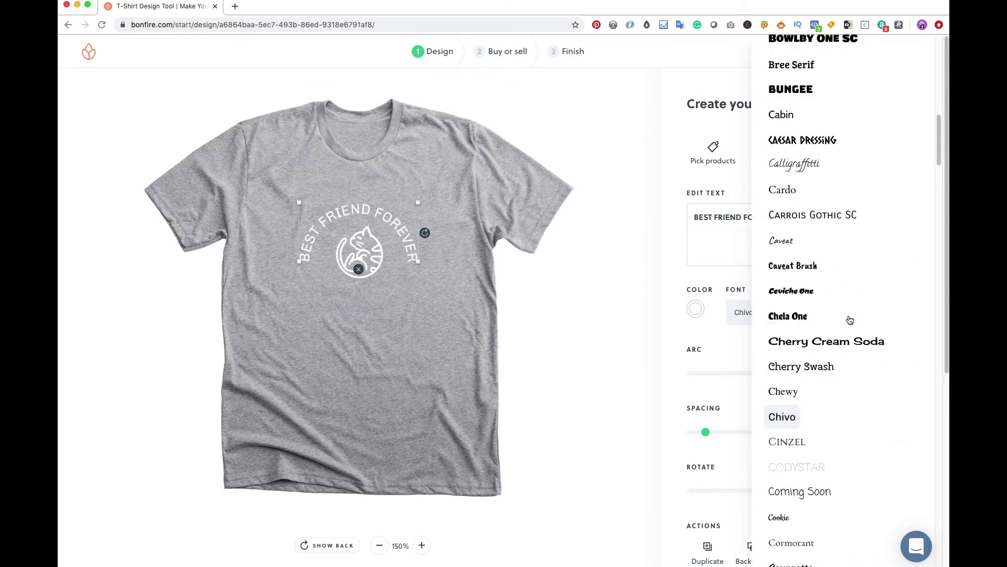
scroll(855, 319, down, 8)
scroll(850, 320, down, 5)
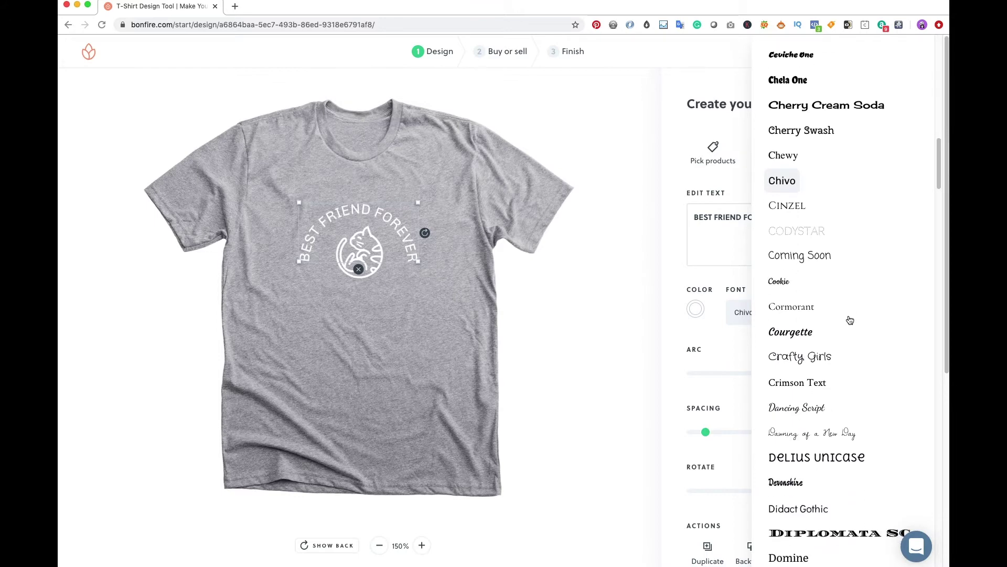
scroll(850, 319, down, 8)
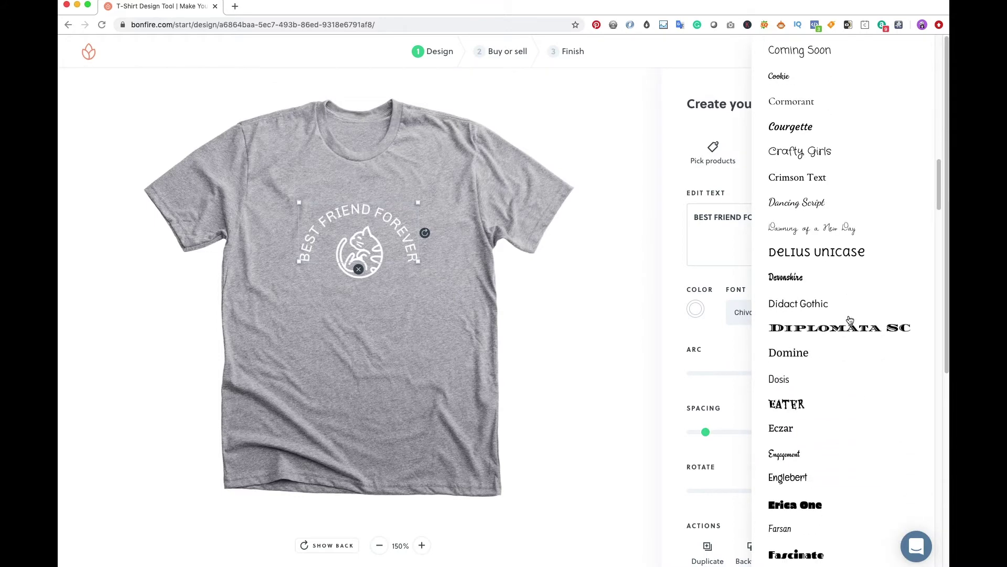
scroll(850, 320, down, 2)
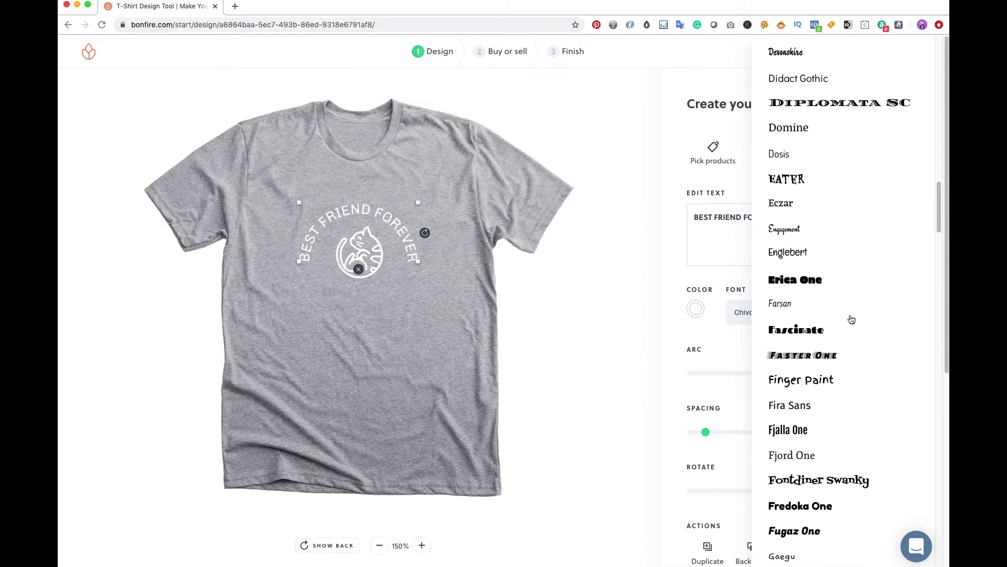
click(797, 432)
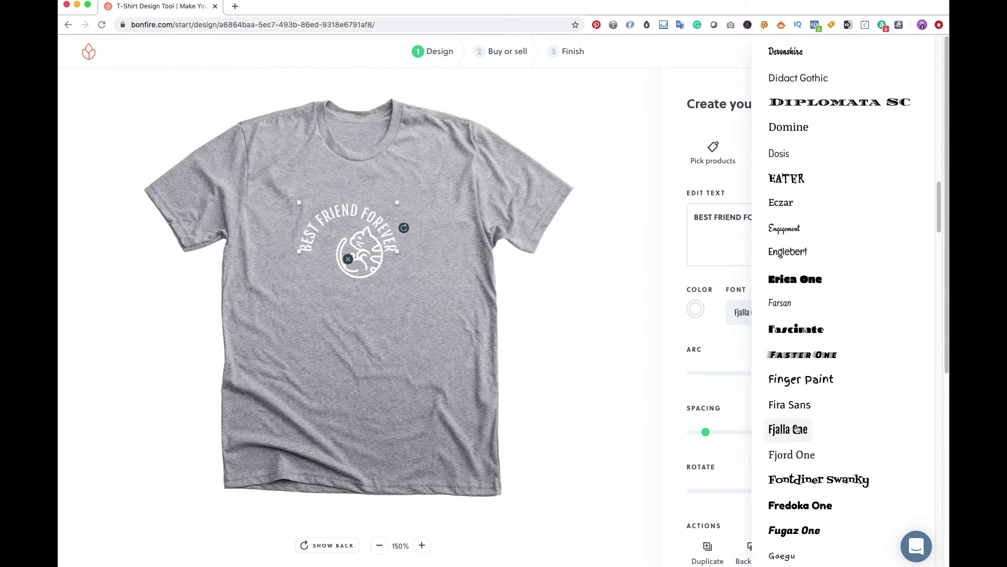
scroll(803, 446, down, 20)
click(802, 467)
scroll(808, 488, down, 1)
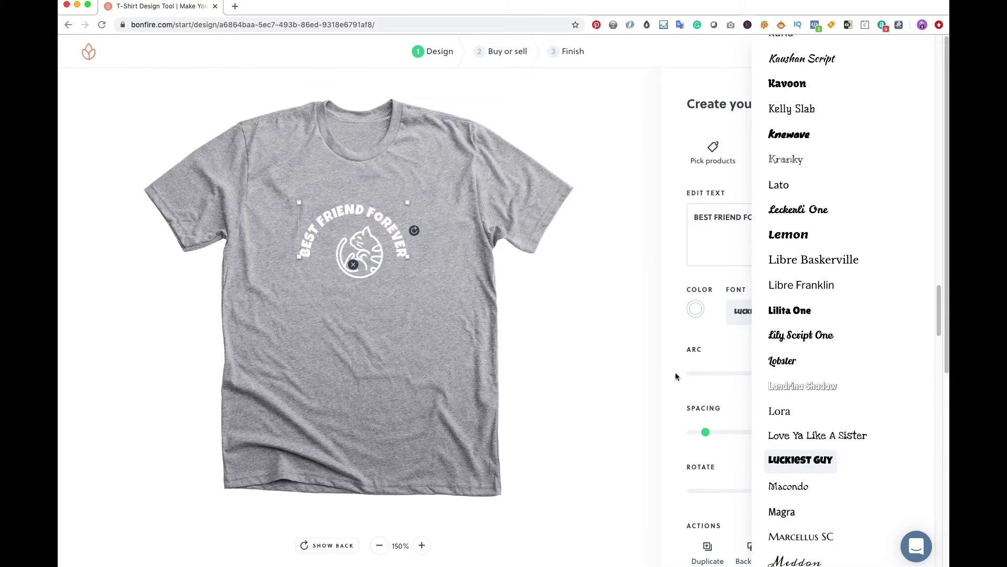
scroll(842, 430, down, 6)
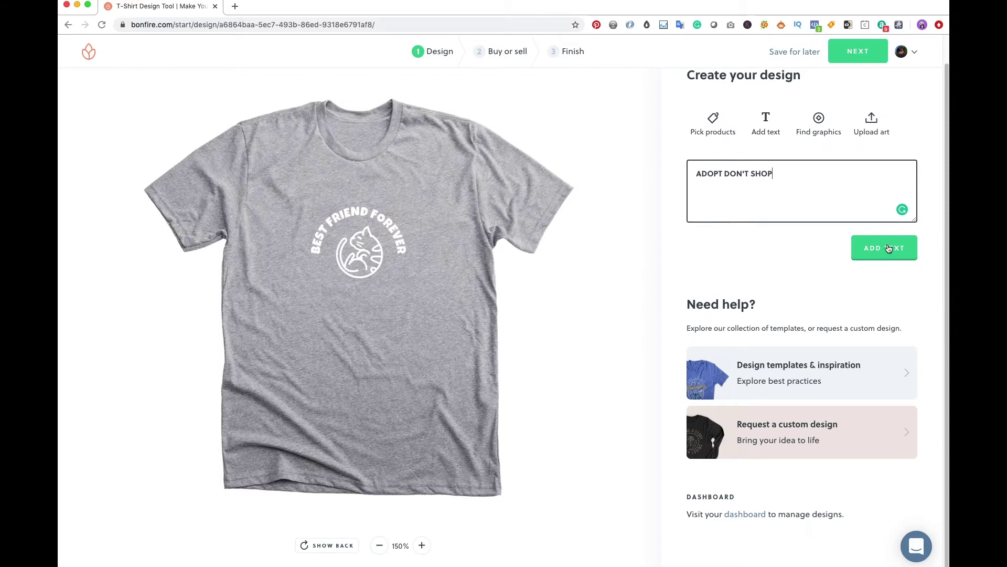
- Add the text "ADOPT DON'T SHOP" beneath the cat graphic and curve it downward around it
click(886, 246)
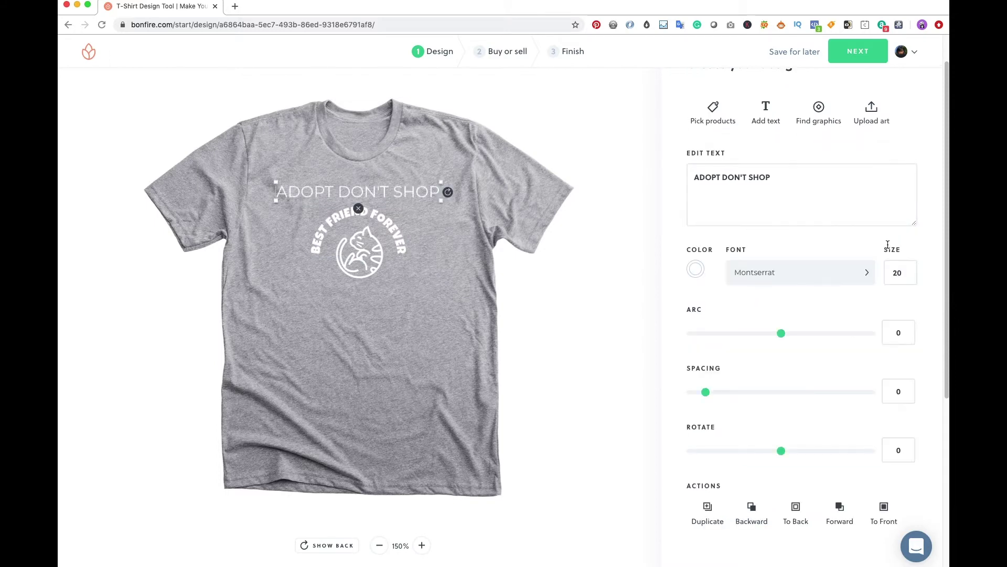
drag(384, 193, 437, 291)
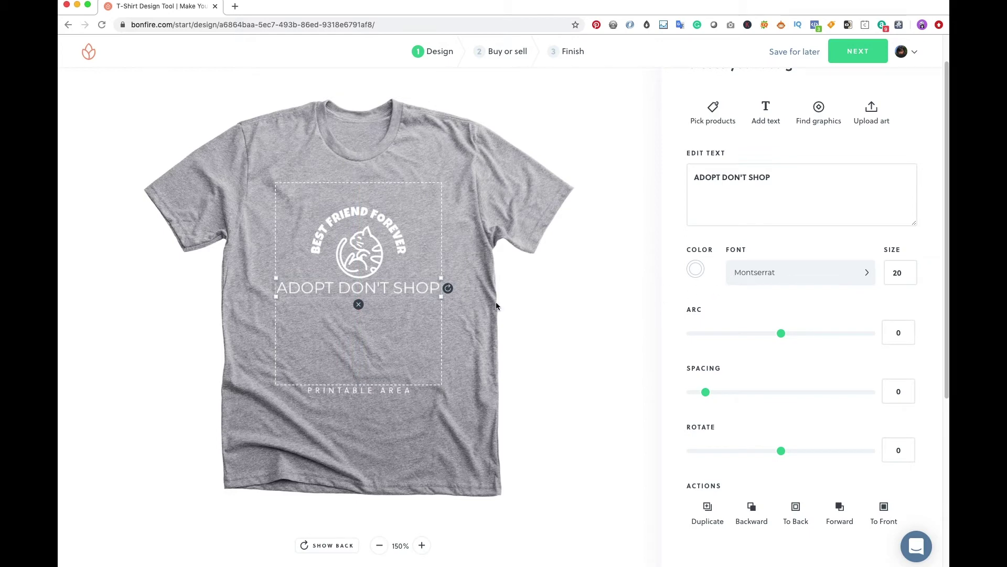
drag(780, 334, 767, 338)
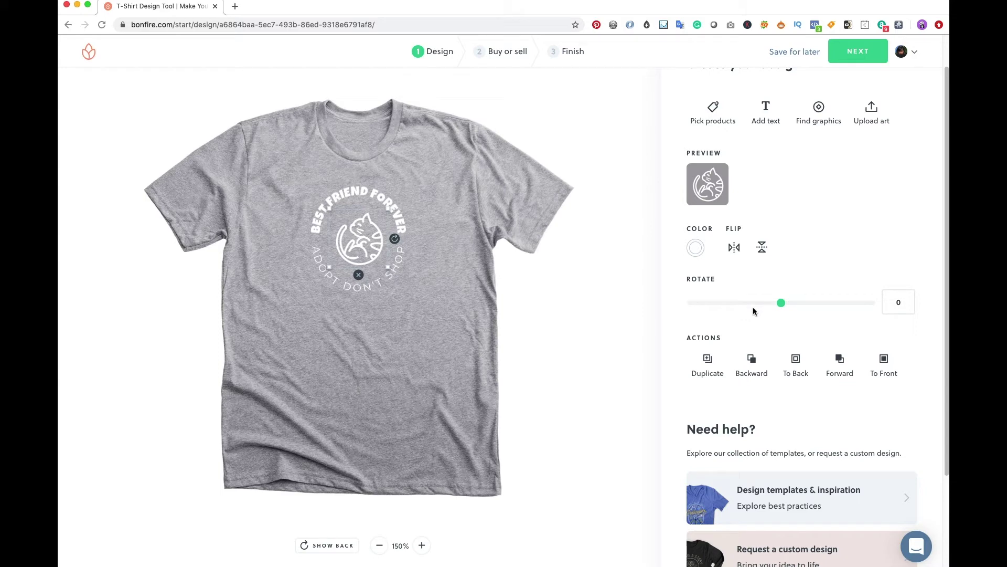
- Place a small dot in the gap between the two curved texts left of the cat, and a duplicate in the gap right of it
click(422, 546)
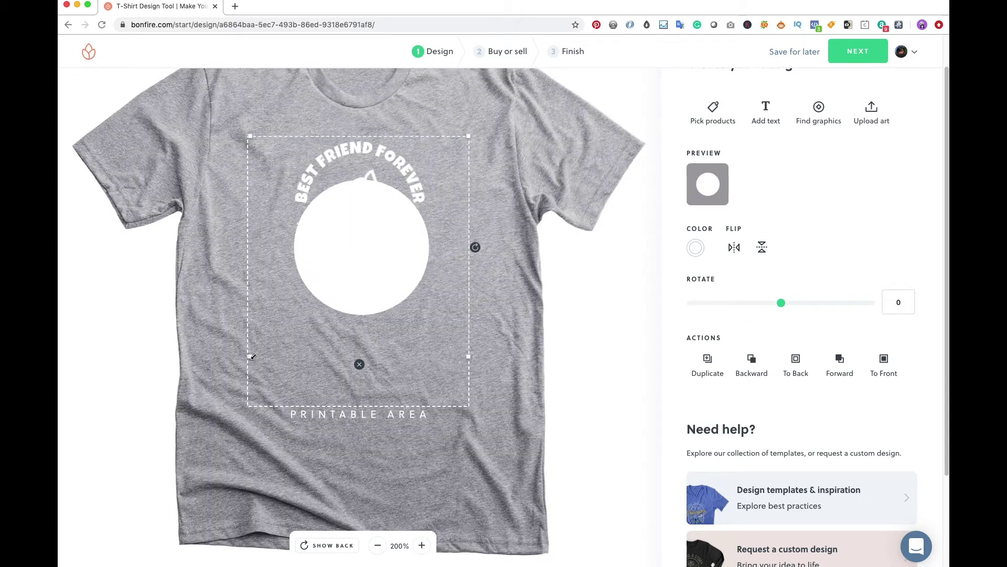
drag(248, 357, 303, 212)
click(714, 361)
click(494, 297)
click(420, 211)
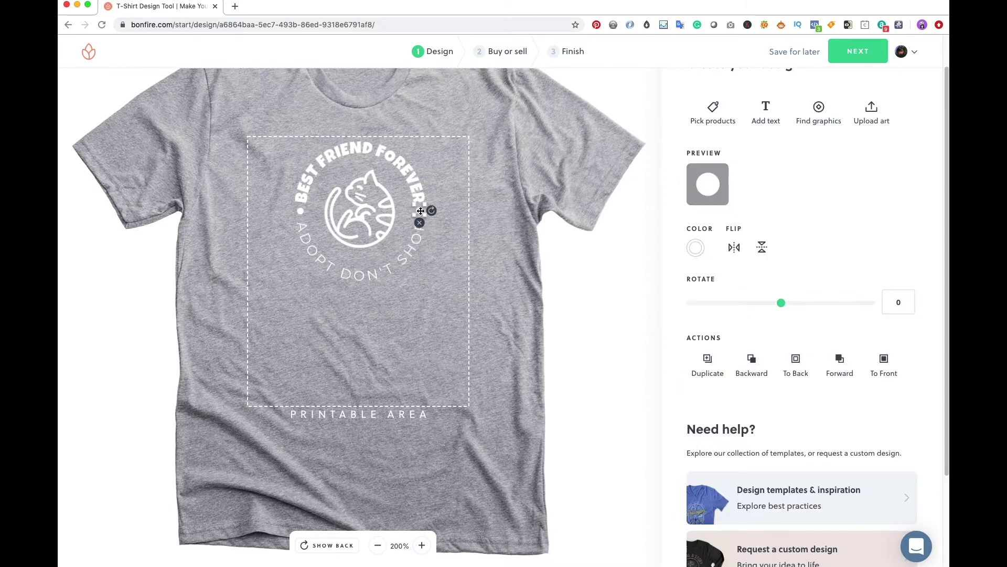
click(605, 327)
- Recolour the BEST FRIEND FOREVER text and the cat graphic black
click(695, 269)
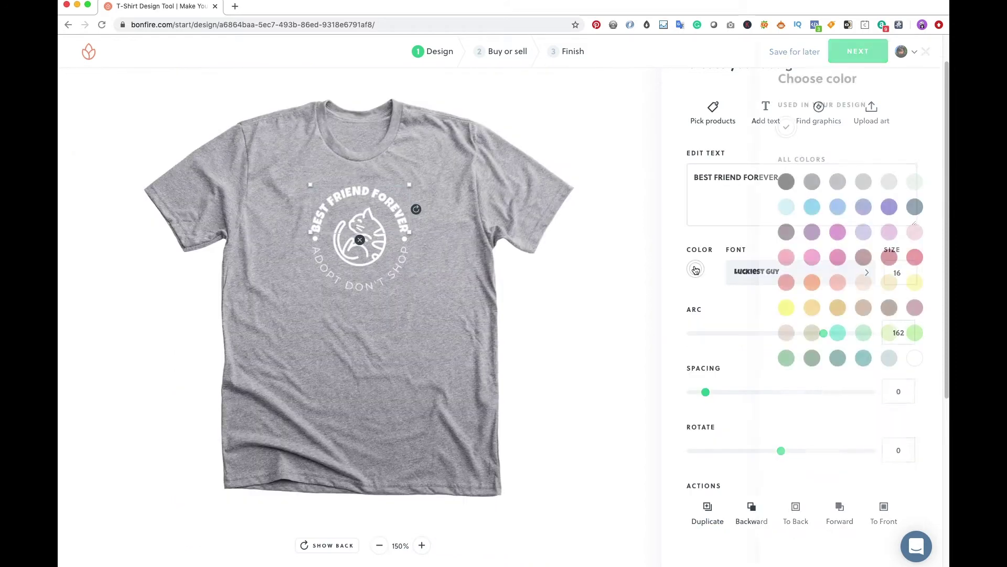
click(787, 182)
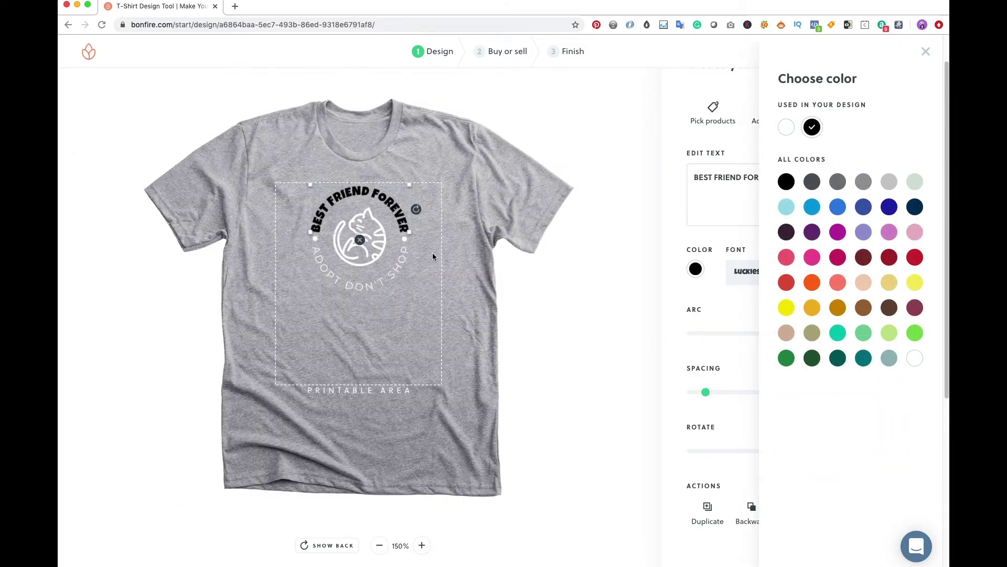
click(342, 239)
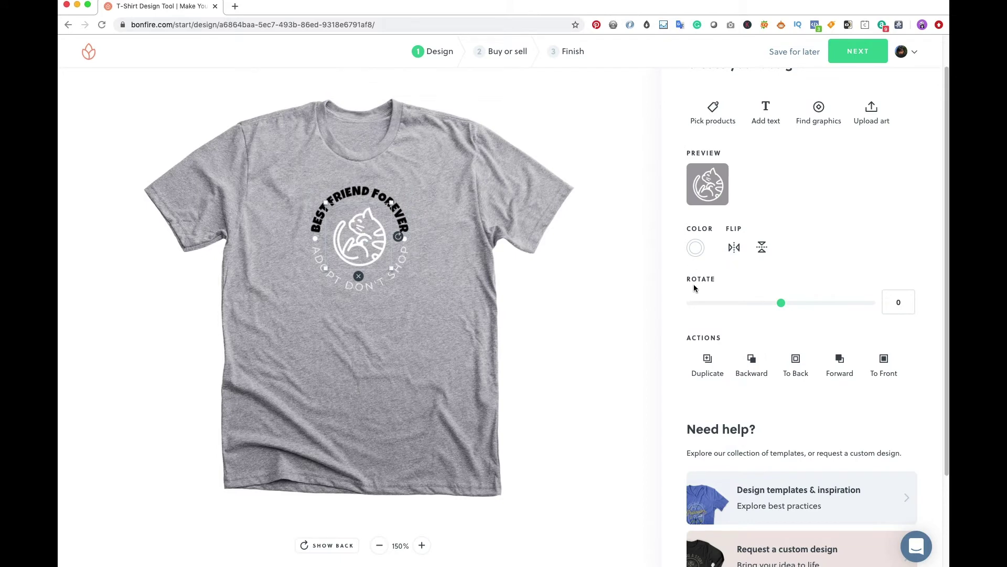
click(696, 248)
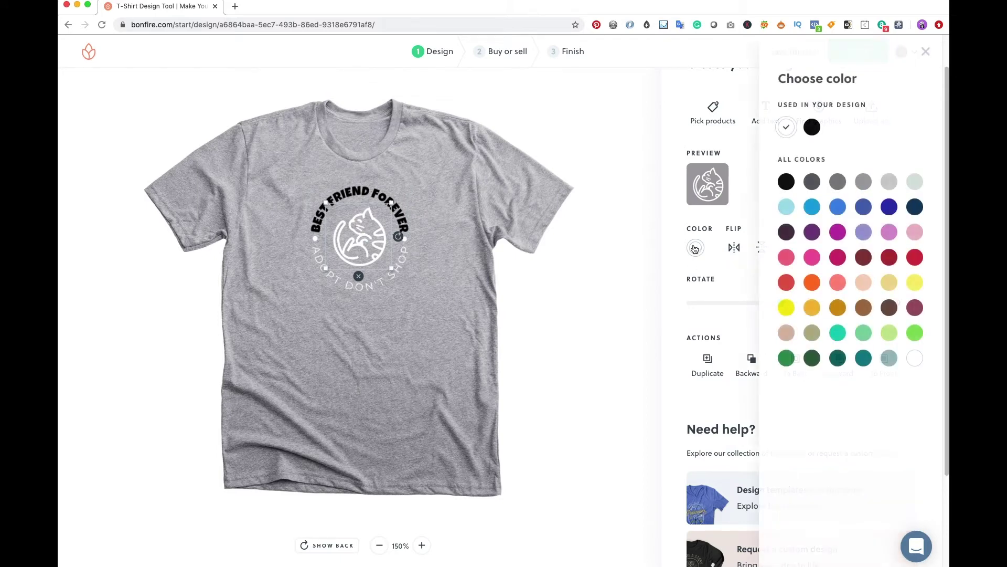
click(786, 182)
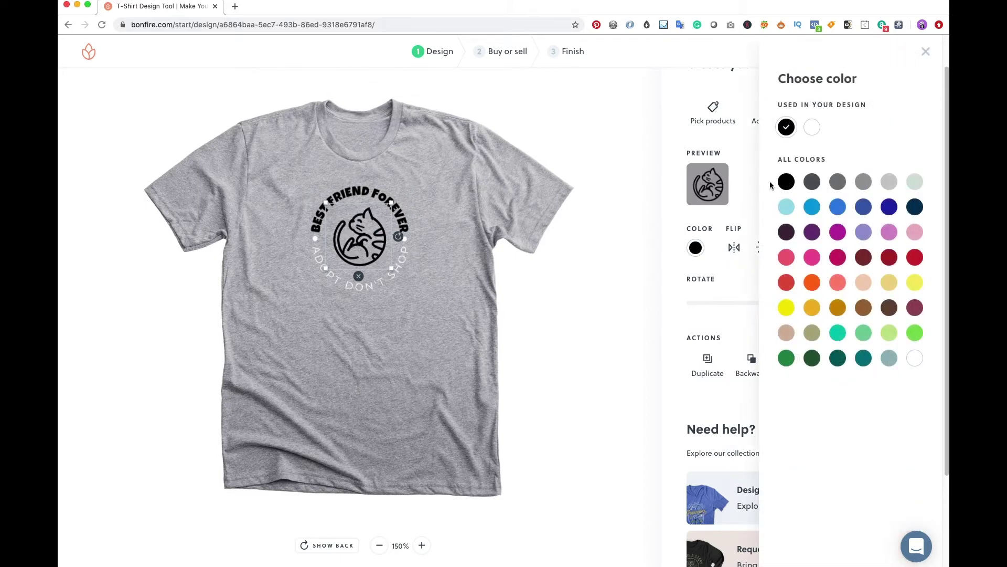
- Recolour the ADOPT DON'T SHOP text and the dots on both sides of the cat black
click(328, 278)
click(695, 270)
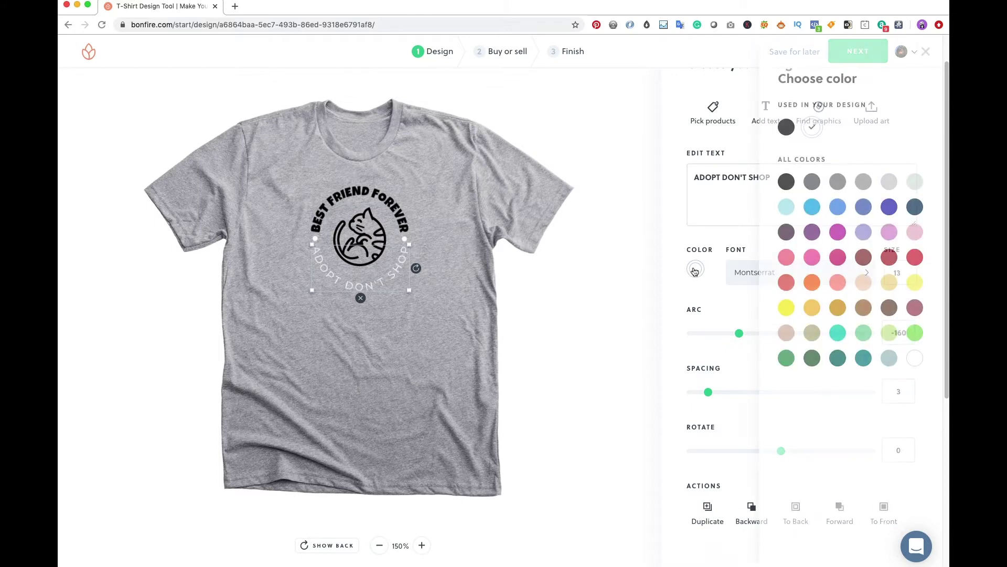
click(786, 127)
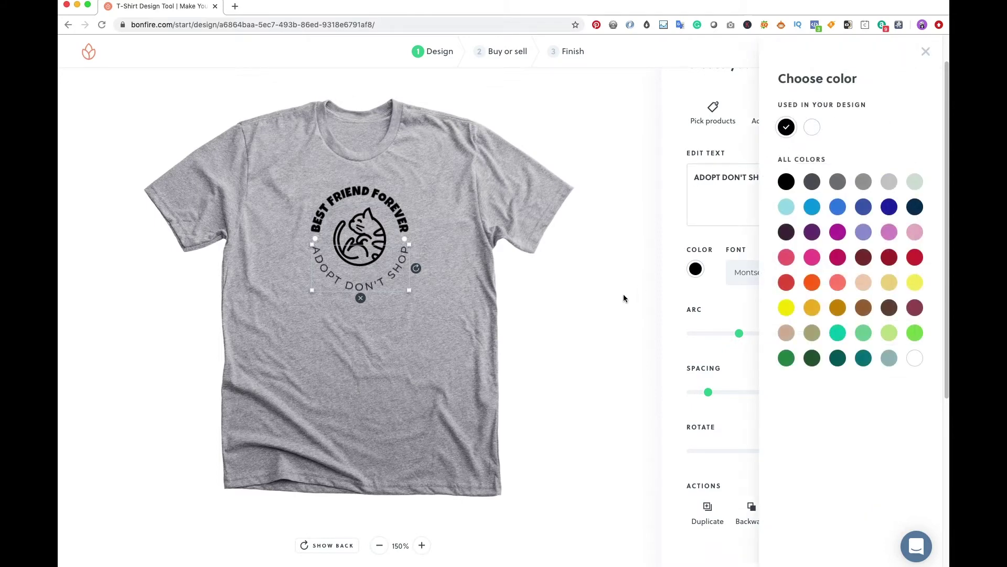
click(624, 298)
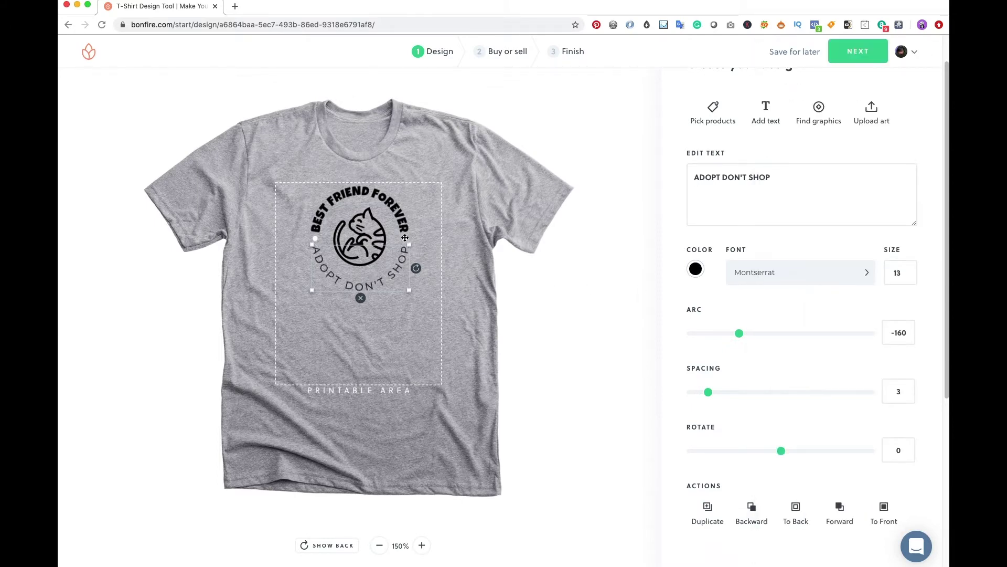
click(405, 237)
click(787, 129)
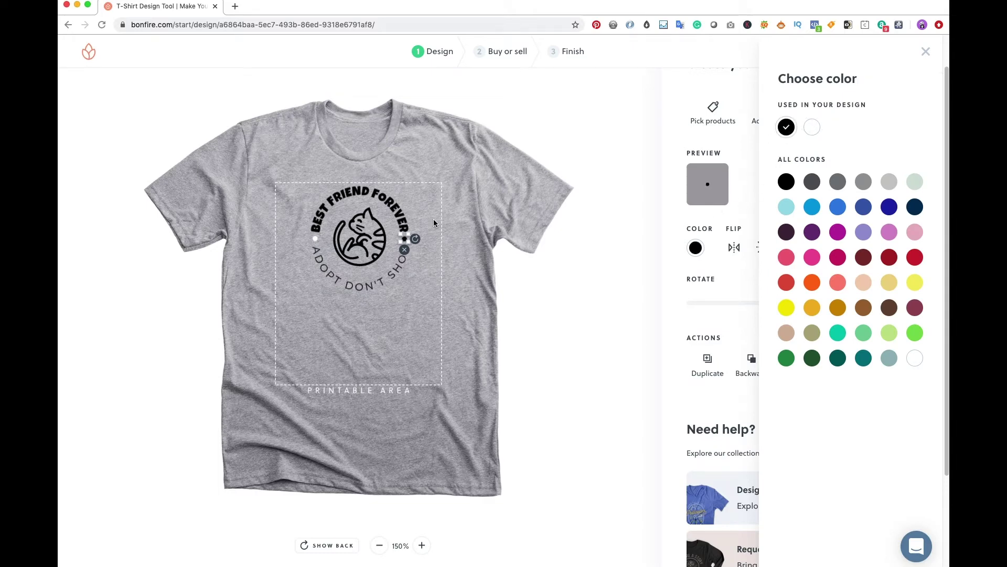
click(314, 239)
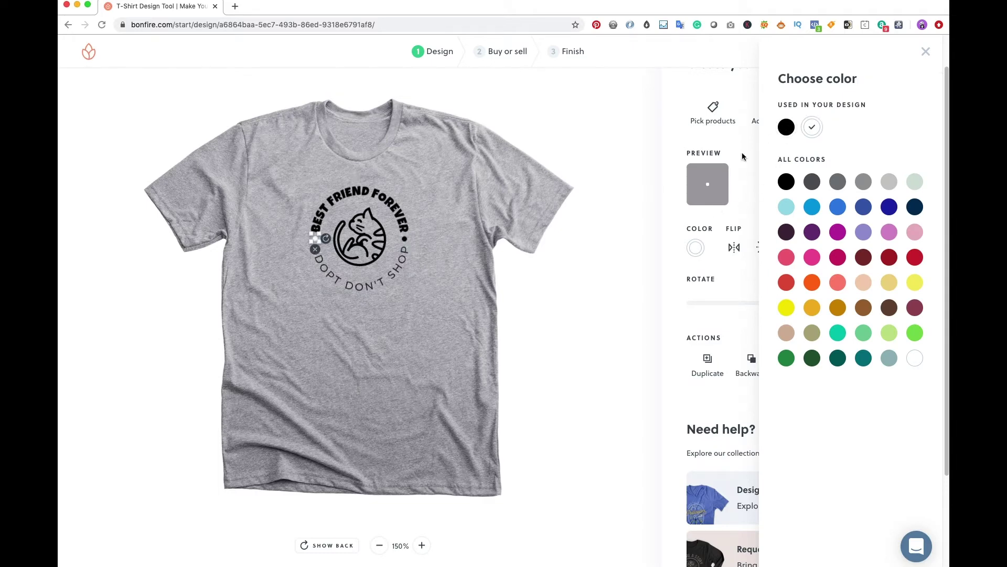
click(842, 187)
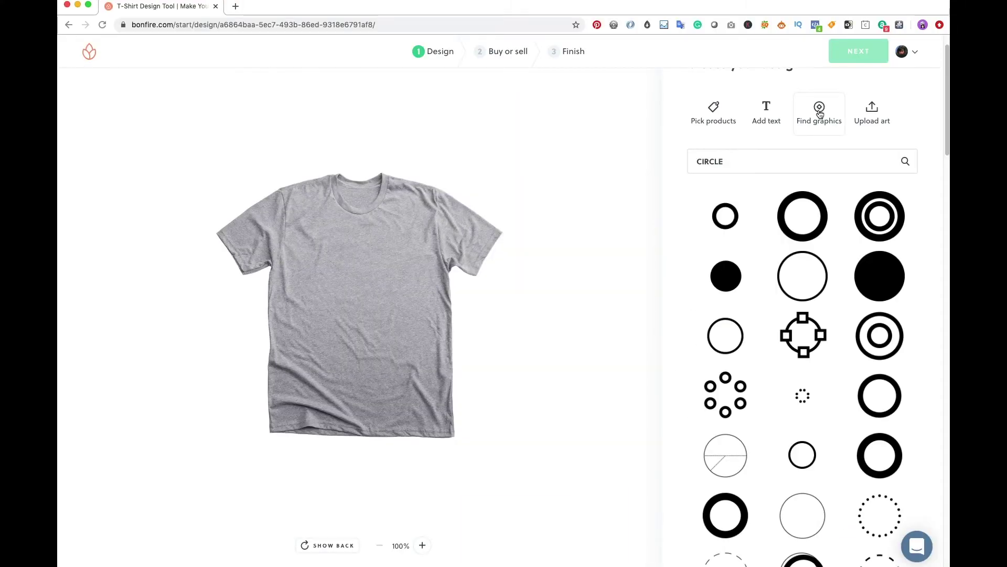
- Add the thin-outlined circle from the CIRCLE graphics to the blank shirt and shrink it on the chest
scroll(803, 360, down, 3)
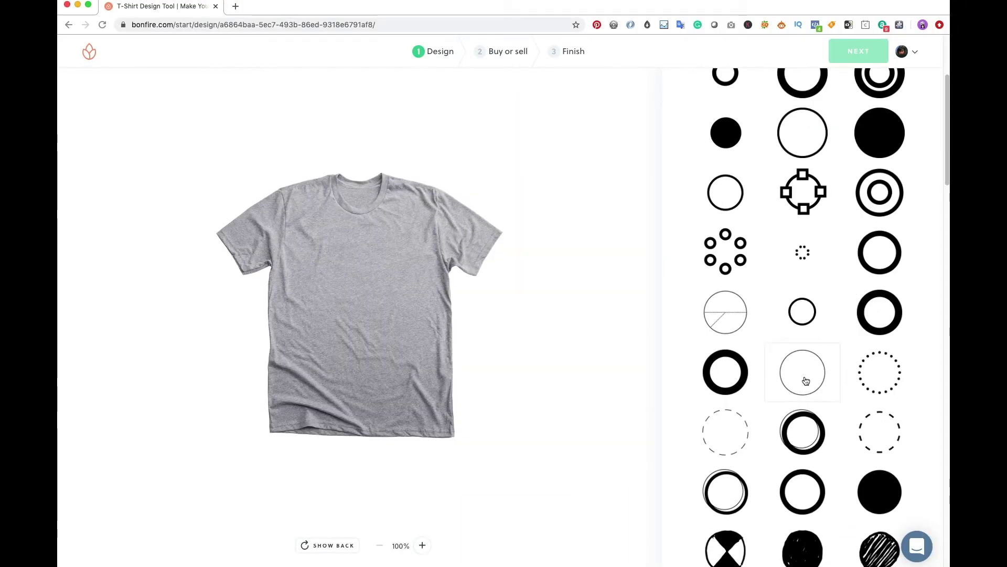
click(806, 381)
drag(417, 339, 389, 298)
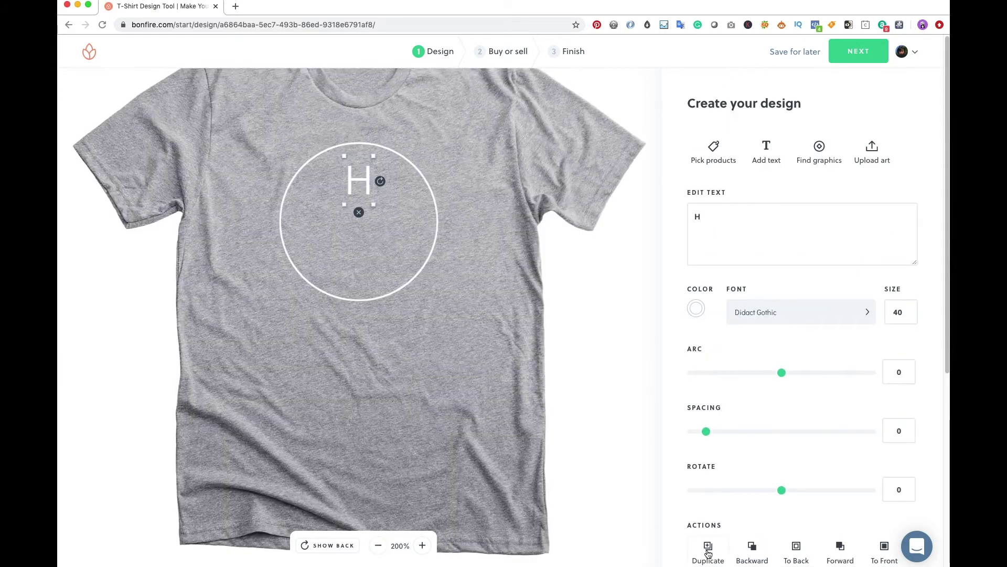
- Duplicate the letter H inside the circle, change the copy near its right edge to P and adjust its position
click(708, 548)
drag(362, 199, 348, 270)
click(360, 181)
click(401, 219)
click(724, 224)
key(BackSpace)
text(P)
drag(398, 220, 404, 222)
- Change the letter copy near the circle's lower edge to E and shrink the heart graphic into the space opposite the P
click(361, 267)
double_click(361, 267)
text(E)
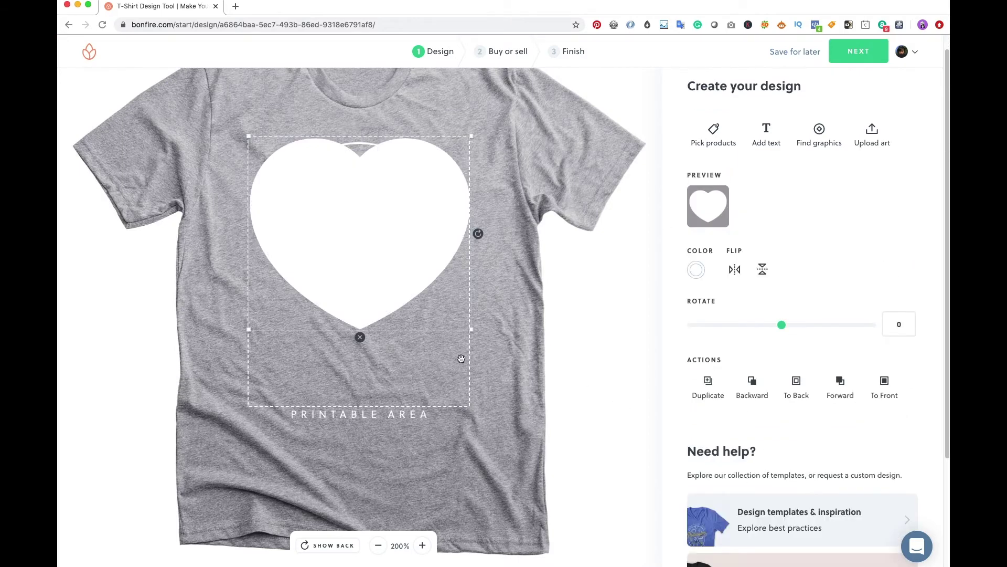
drag(464, 336, 317, 222)
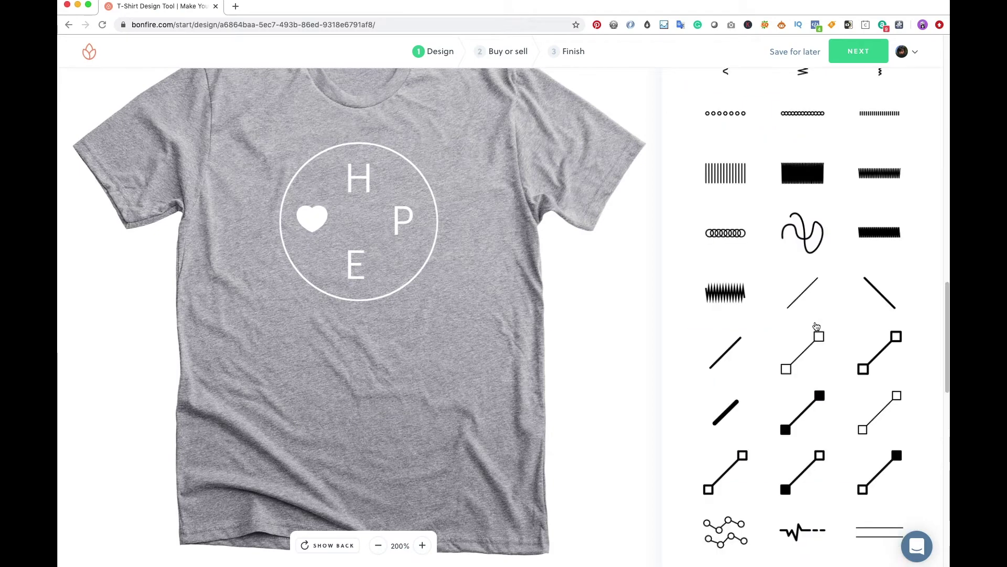
- Add the thin diagonal line graphic, shrink it to fit inside the circle and centre it between the letters
click(806, 303)
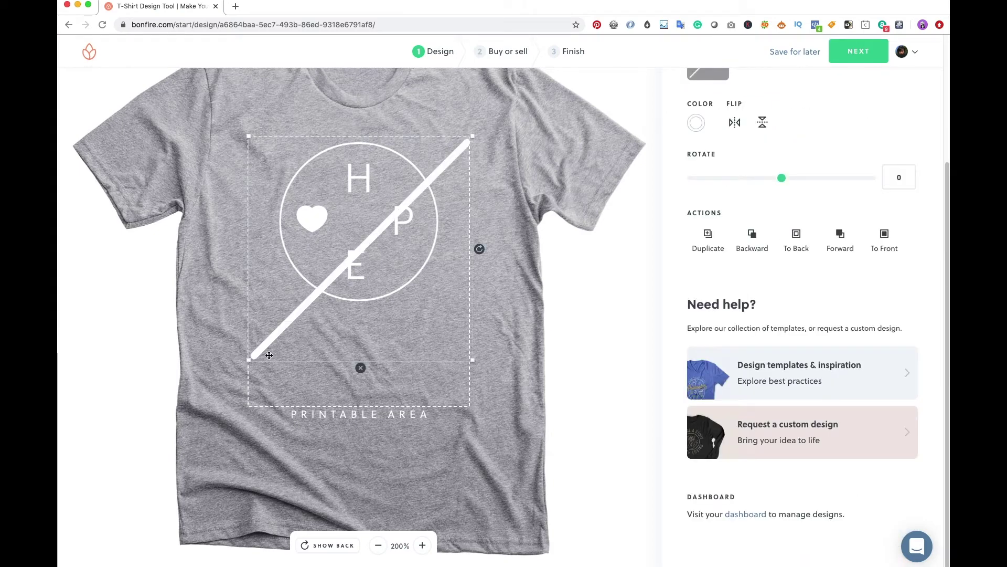
drag(249, 361, 403, 204)
drag(450, 158, 388, 191)
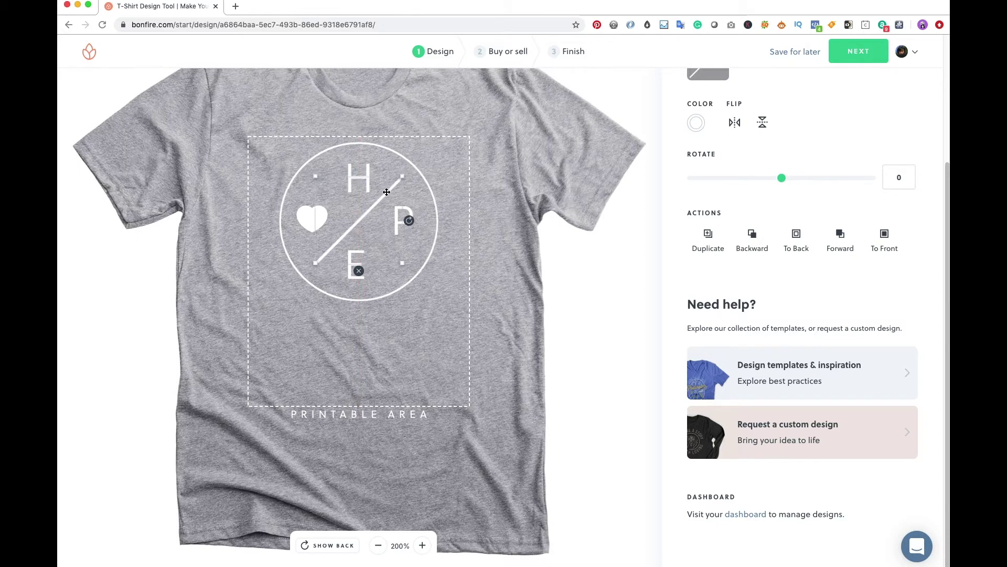
- Duplicate the diagonal line and flip the copy horizontally so both lines cross as an X at the circle's centre
click(709, 236)
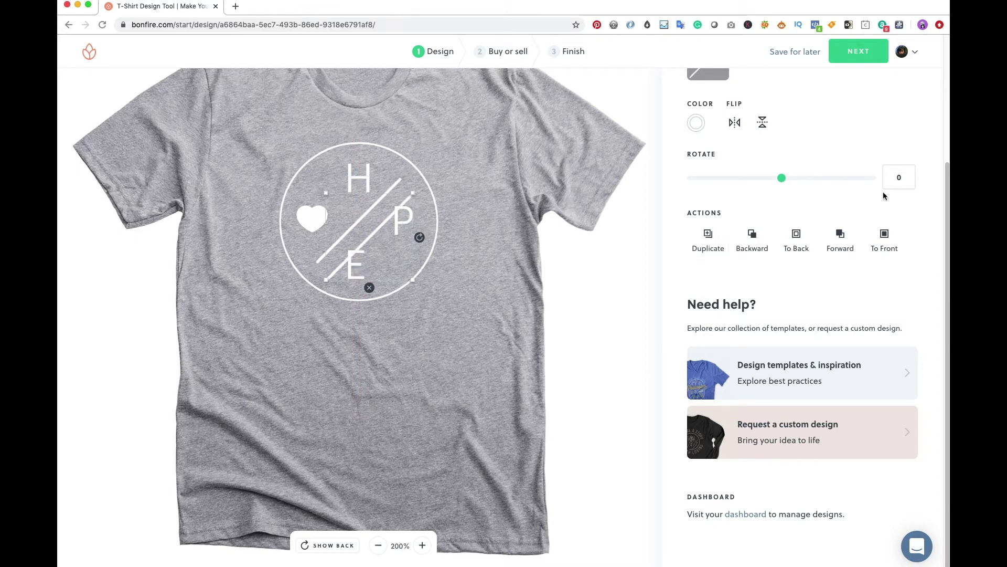
click(734, 123)
drag(394, 259, 382, 243)
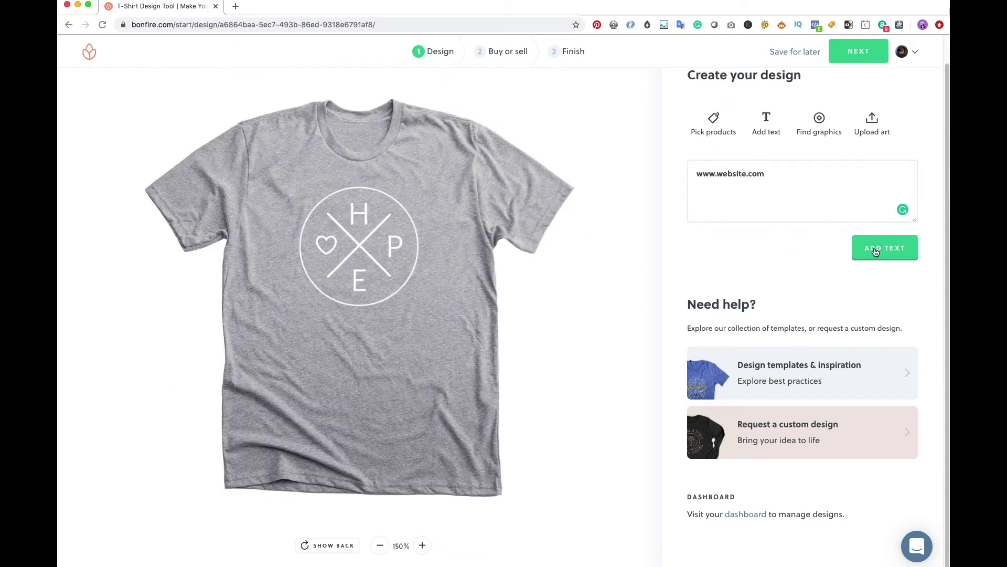
click(883, 247)
click(356, 191)
drag(366, 192, 382, 315)
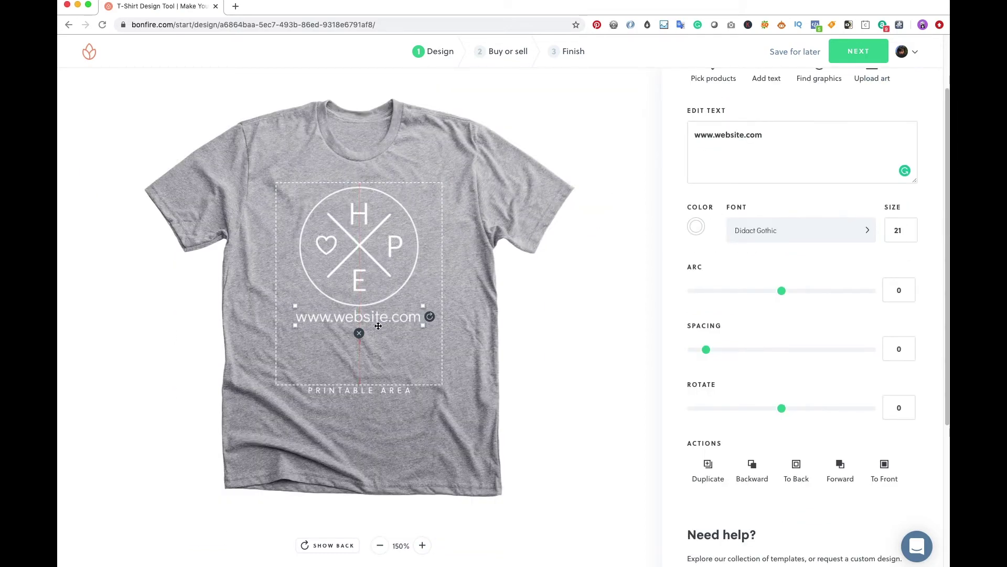
drag(782, 295, 747, 293)
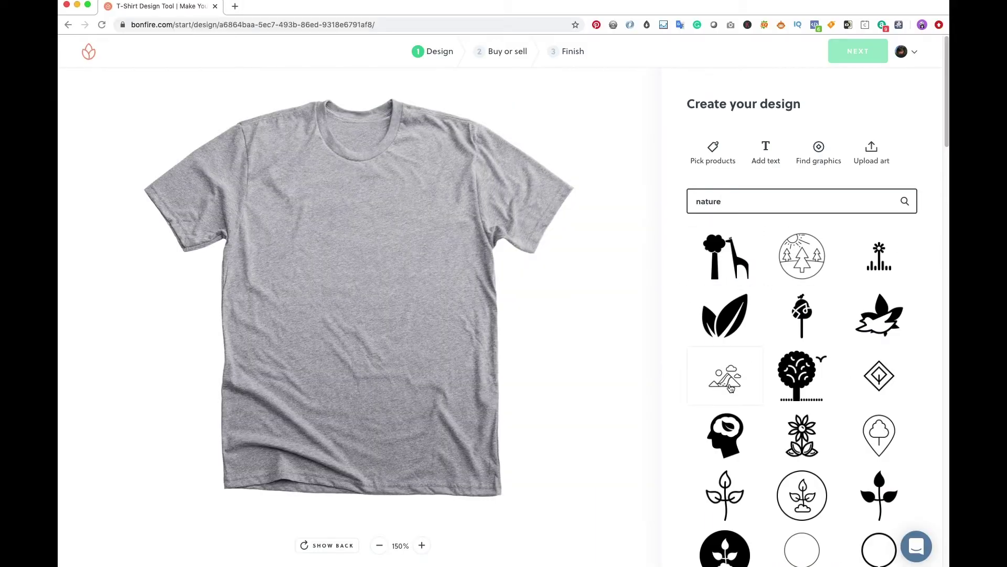
- Try the outlined mountains-and-clouds graphic and the mountains-with-trees graphic from the nature graphics on the blank shirt
click(729, 388)
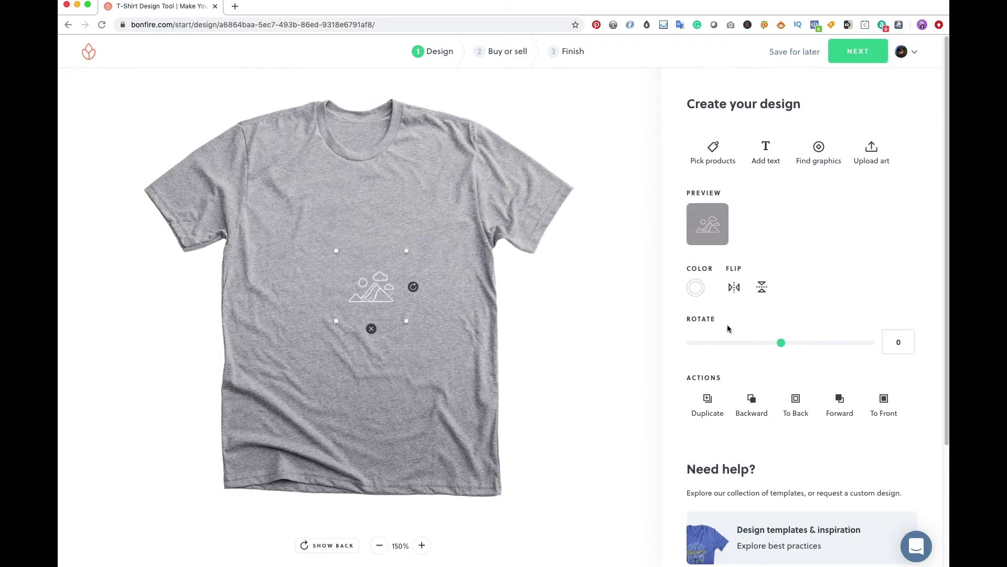
scroll(812, 405, down, 4)
scroll(812, 405, down, 5)
click(811, 411)
drag(439, 341, 340, 349)
- Search the graphics for sunrise and add the outlined mountain sunrise with two clouds to the shirt
scroll(797, 156, up, 3)
click(816, 133)
scroll(819, 382, down, 15)
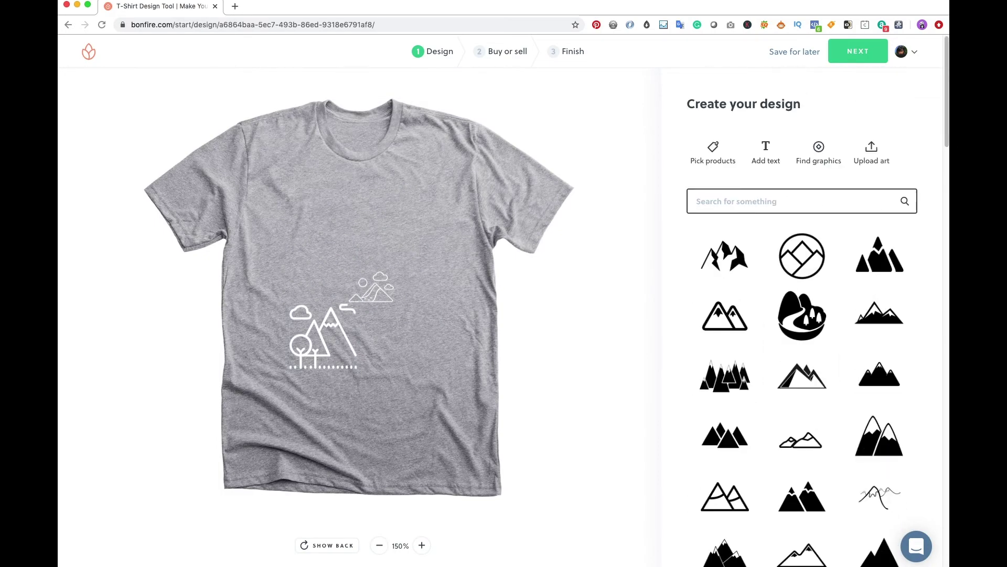
text(sunrise)
key(Return)
scroll(781, 310, down, 6)
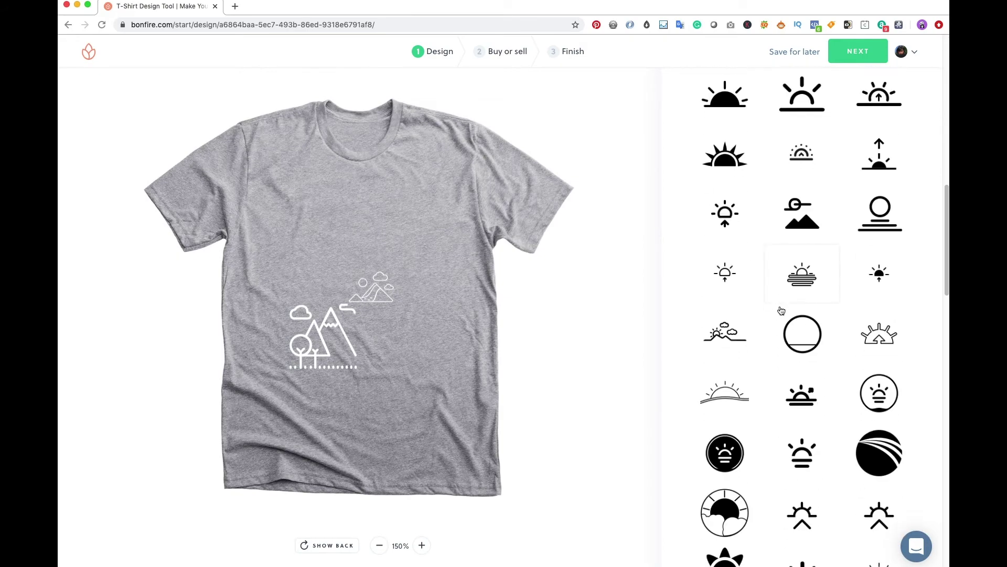
click(729, 341)
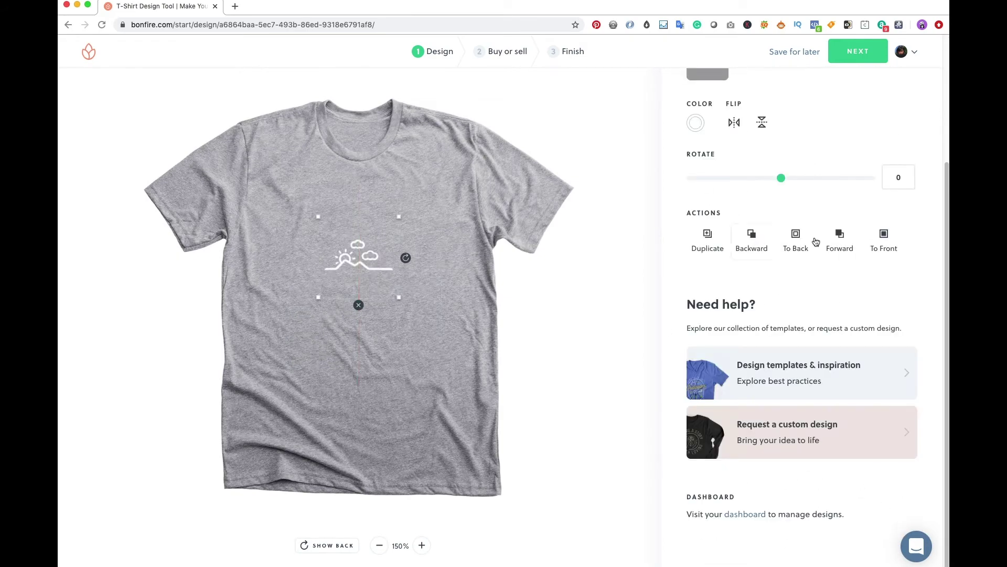
scroll(817, 241, up, 3)
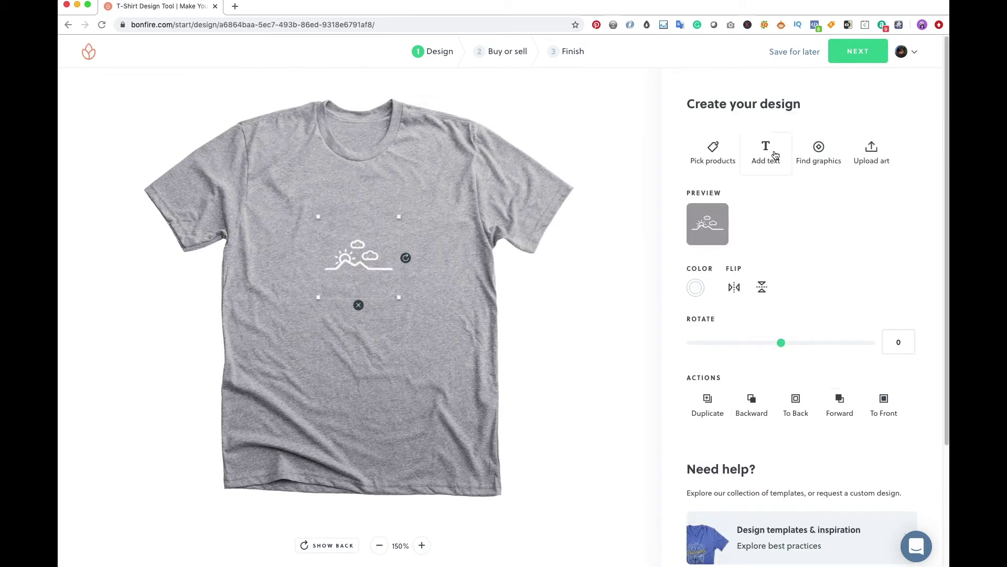
- Add the text "There is no planet B" to the shirt
click(774, 155)
click(732, 203)
text(There is no planet B)
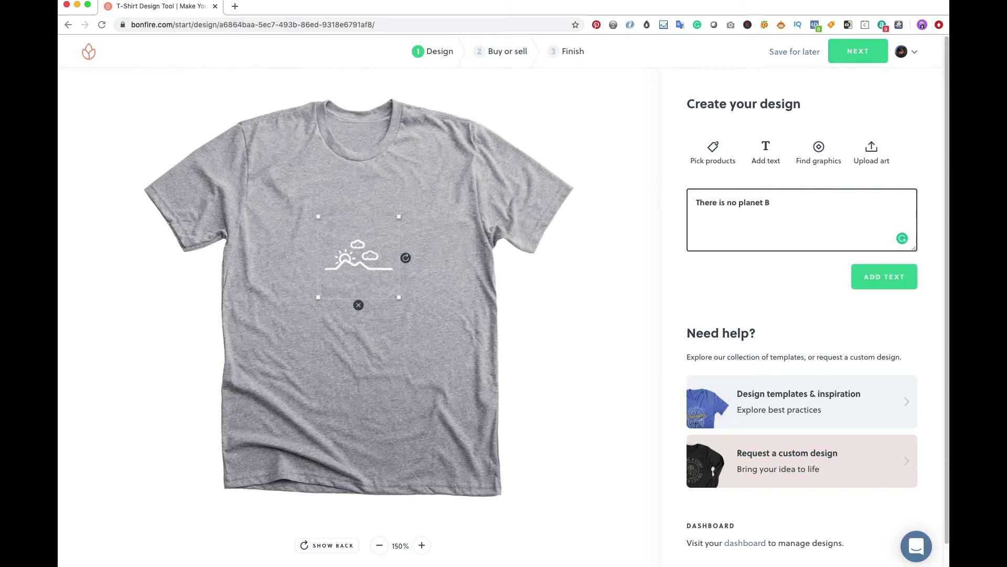
click(887, 278)
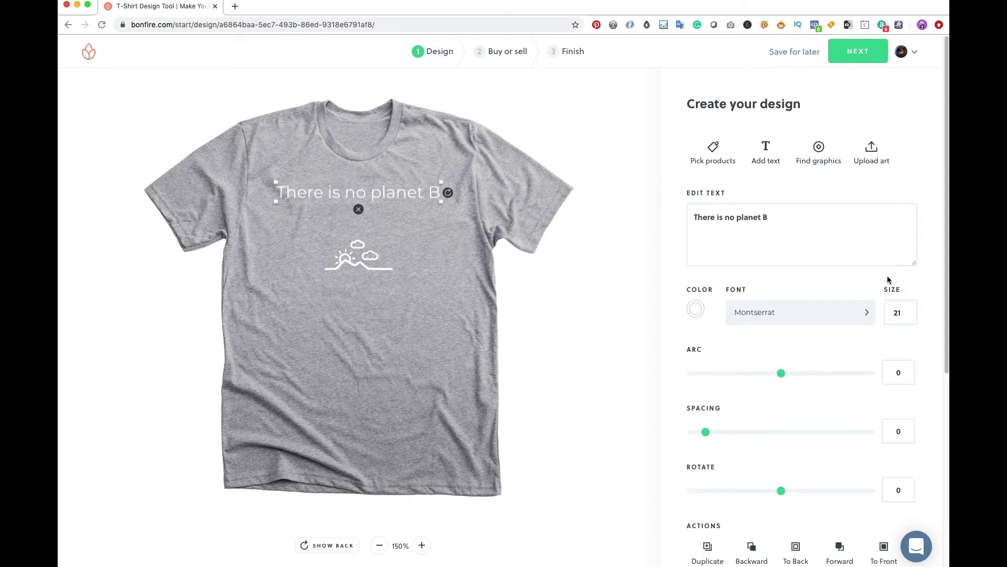
- Set the "There is no planet B" text in Architects Daughter and arch it over the sunrise graphic
click(864, 310)
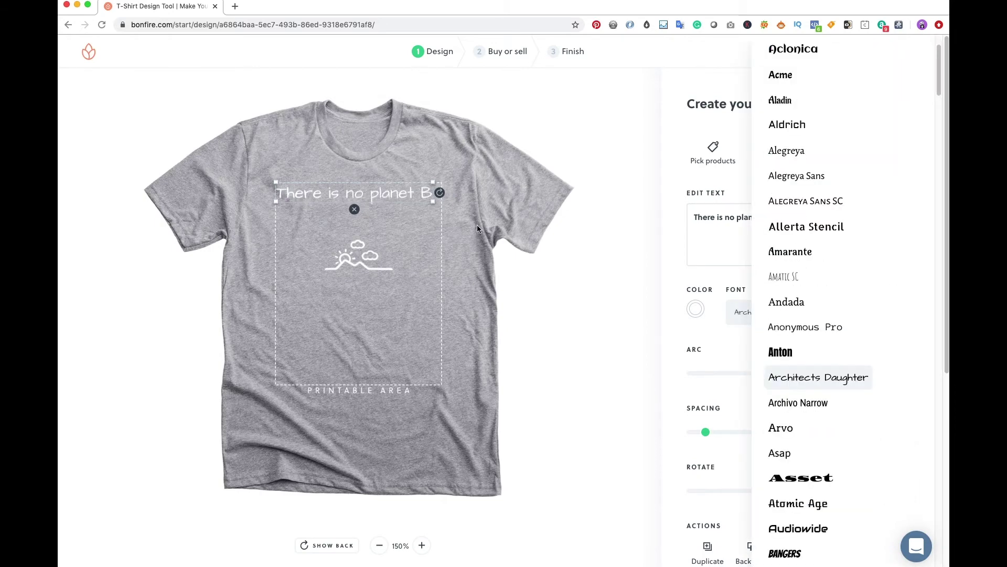
click(670, 271)
drag(782, 373, 822, 376)
drag(383, 207, 398, 222)
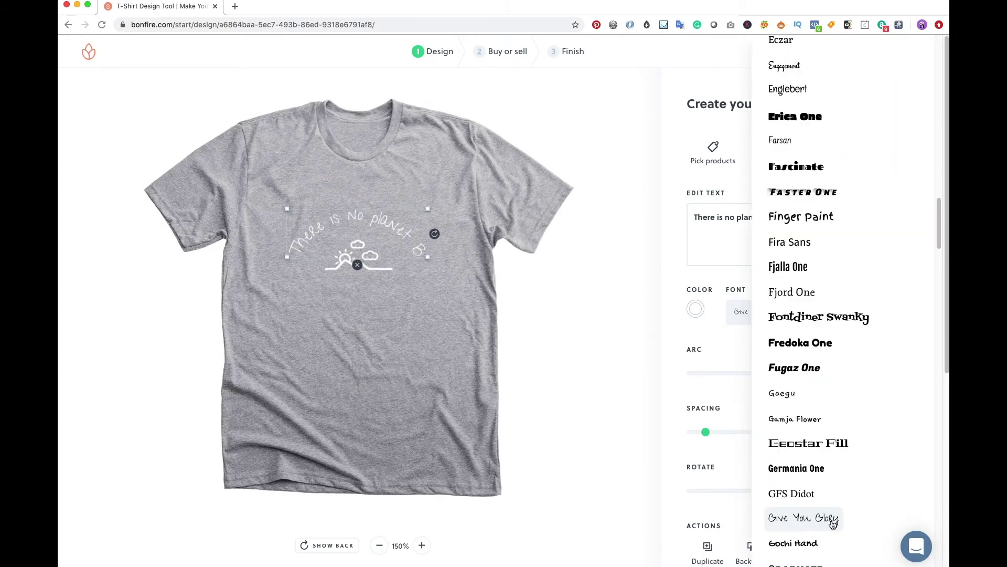
- Change the arched slogan's font to Grand Hotel, then resize and centre it above the sunrise graphic
scroll(834, 513, down, 1)
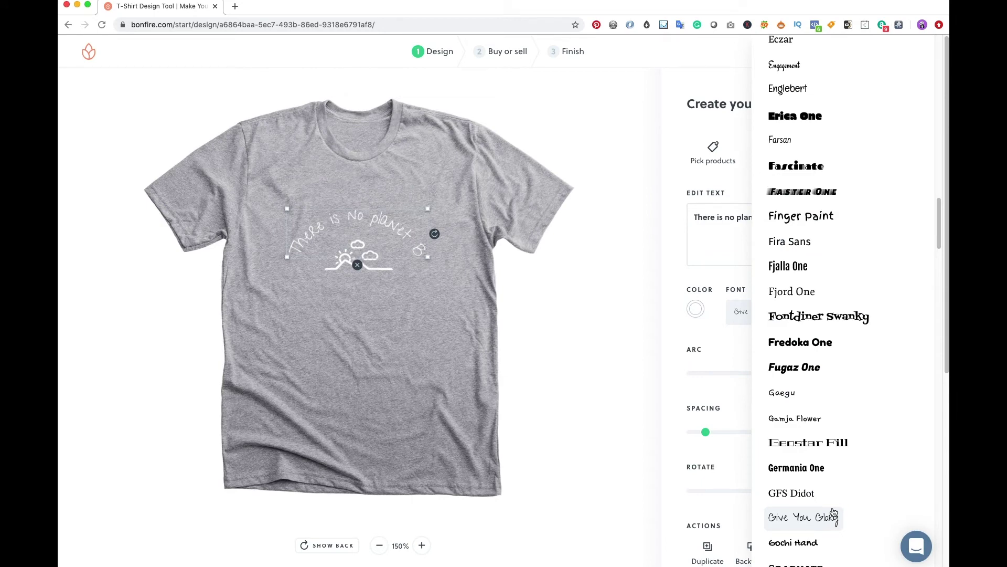
scroll(849, 494, down, 3)
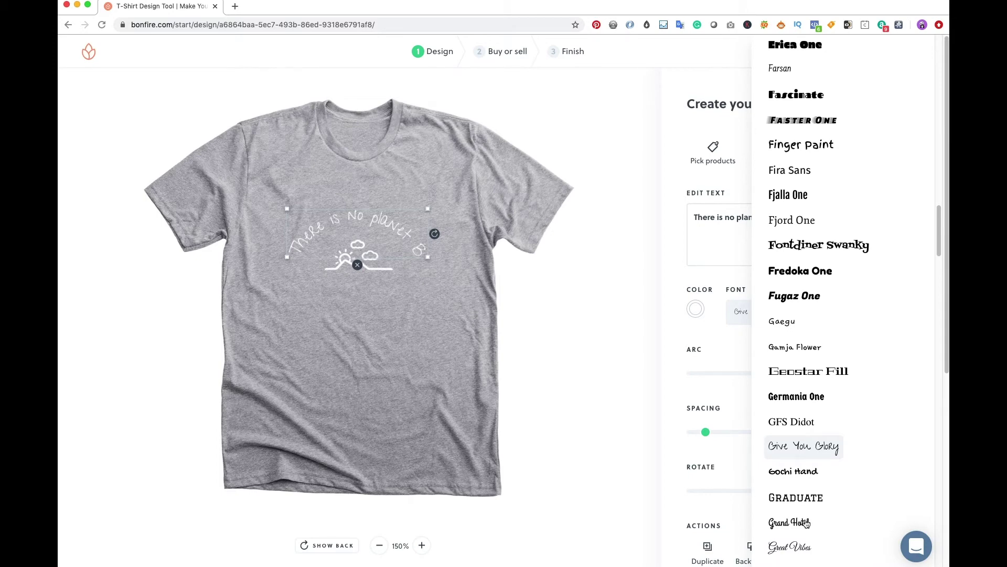
click(805, 523)
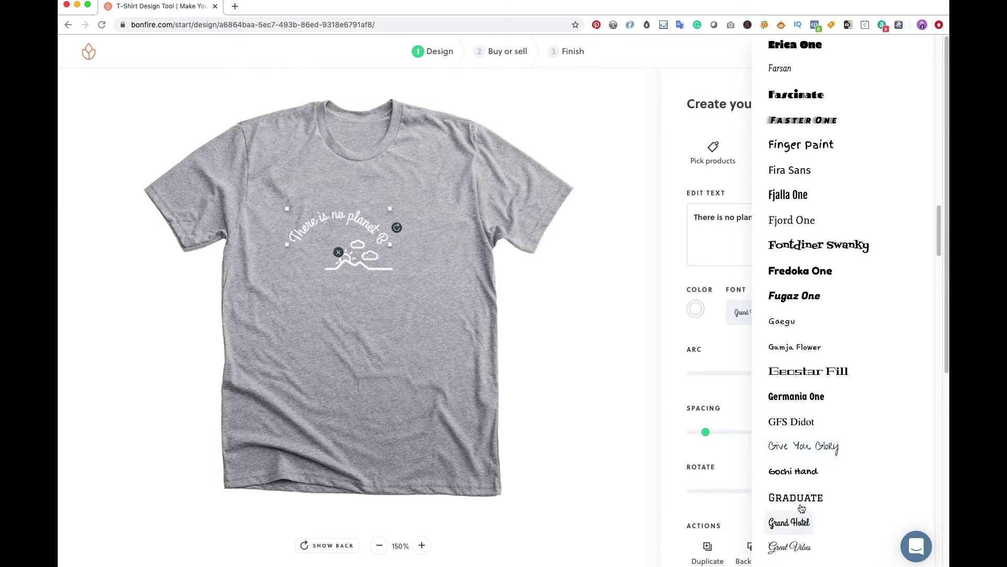
drag(390, 244, 373, 274)
drag(363, 219, 378, 225)
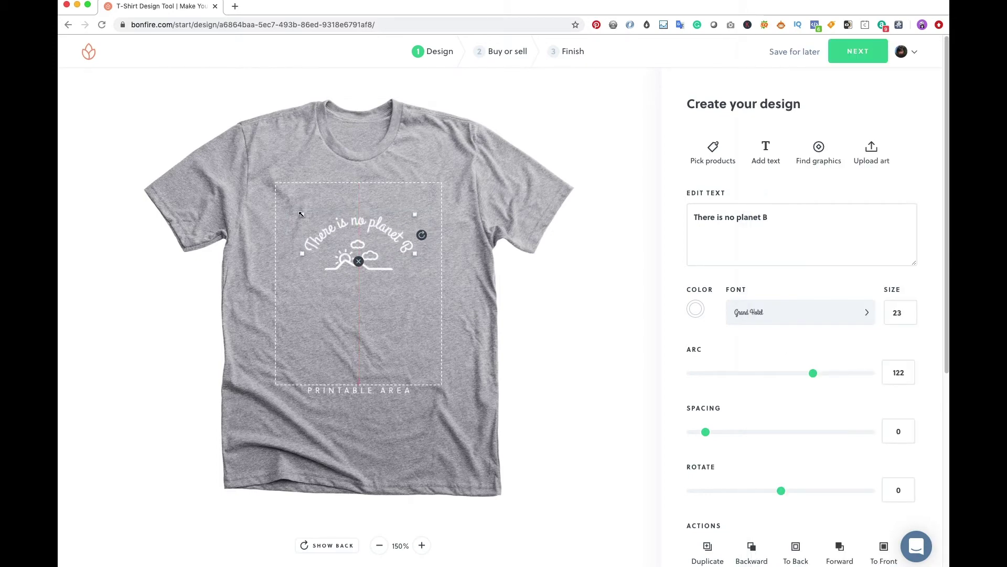
- Set the #SavePlanetA text's font to Anonymous Pro and centre it beneath the sunrise graphic
click(357, 249)
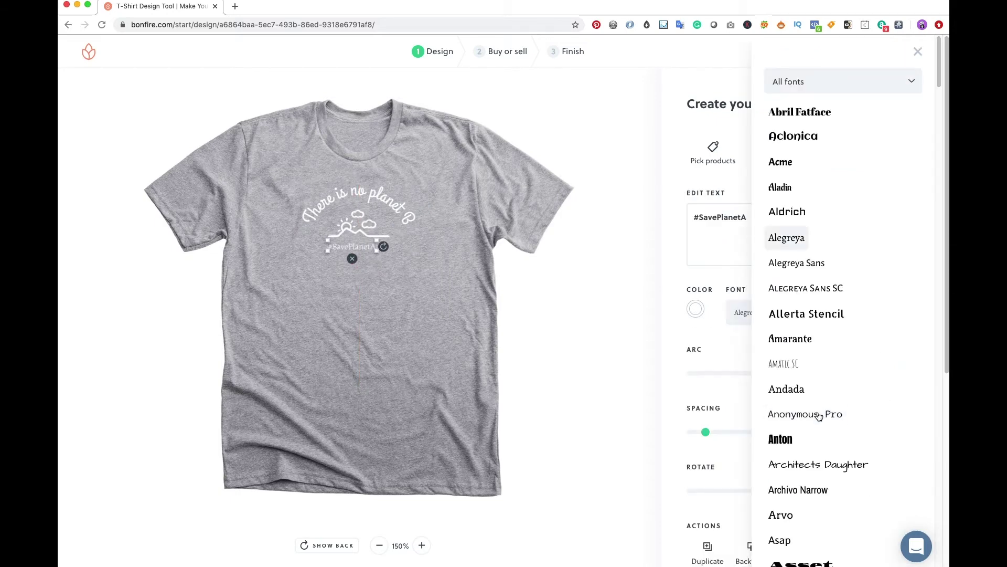
click(819, 416)
click(586, 306)
drag(362, 249, 363, 247)
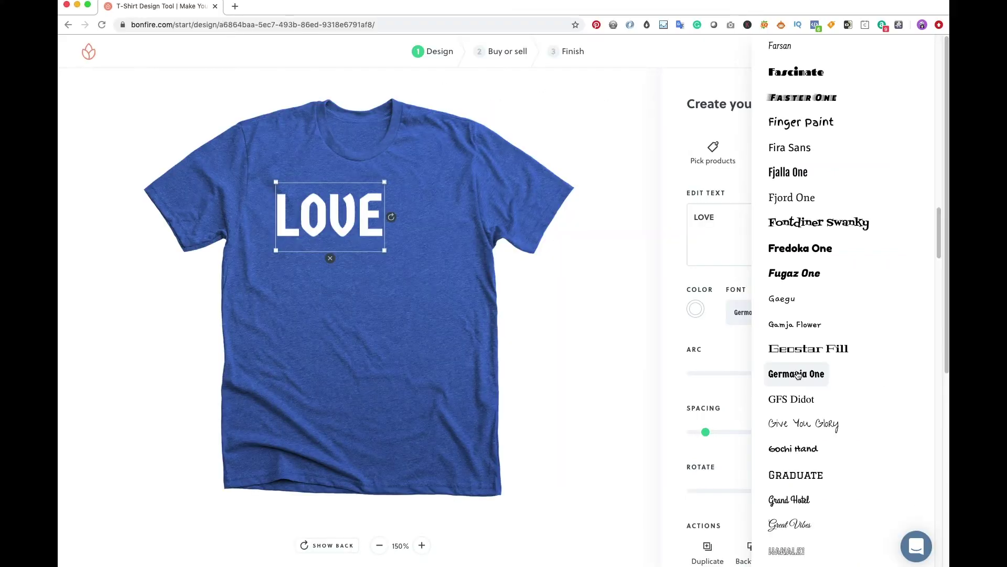
- Set the LOVE text on the blue shirt in Luckiest Guy at size 61 and centre it on the chest
scroll(789, 480, down, 10)
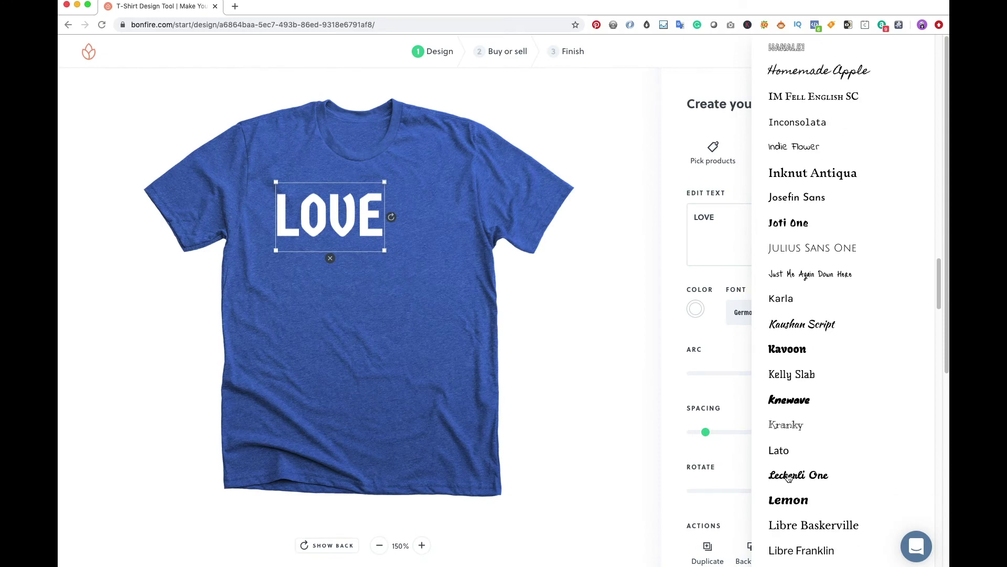
scroll(789, 480, down, 5)
click(789, 488)
drag(441, 264, 405, 238)
drag(386, 219, 393, 220)
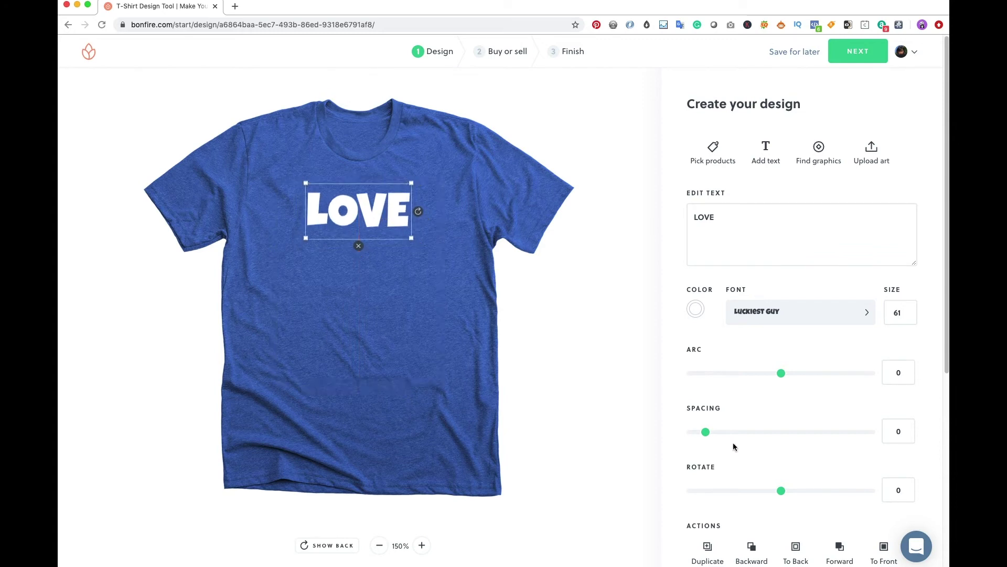
- Set the LOVE text's letter spacing to 7 and recentre it on the chest
drag(706, 432, 730, 432)
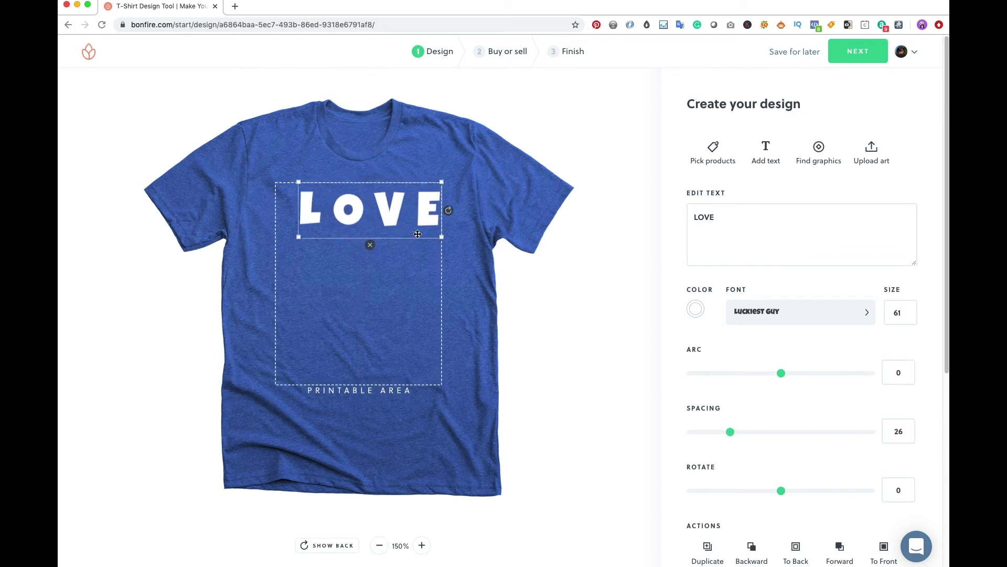
drag(418, 234, 407, 233)
drag(730, 431, 712, 431)
drag(384, 229, 397, 229)
click(607, 273)
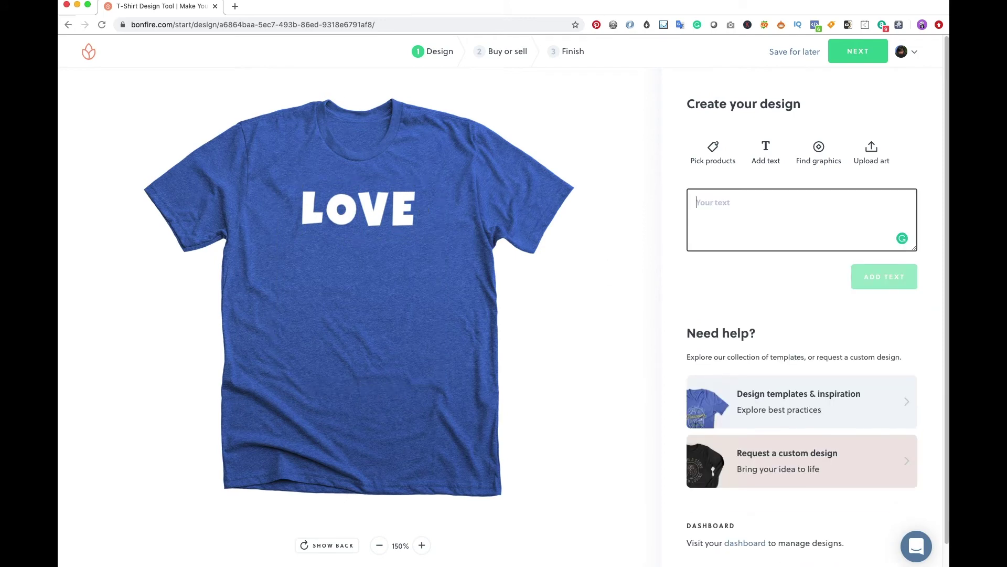
- Add the text YOUR NEIGHBOR and place it small beneath the right end of LOVE
text(YOUR NEIGHBOR)
key(Return)
drag(389, 241, 409, 234)
- Change the YOUR NEIGHBOR text's font to Acme and shrink it to size 9 under the end of LOVE
click(821, 315)
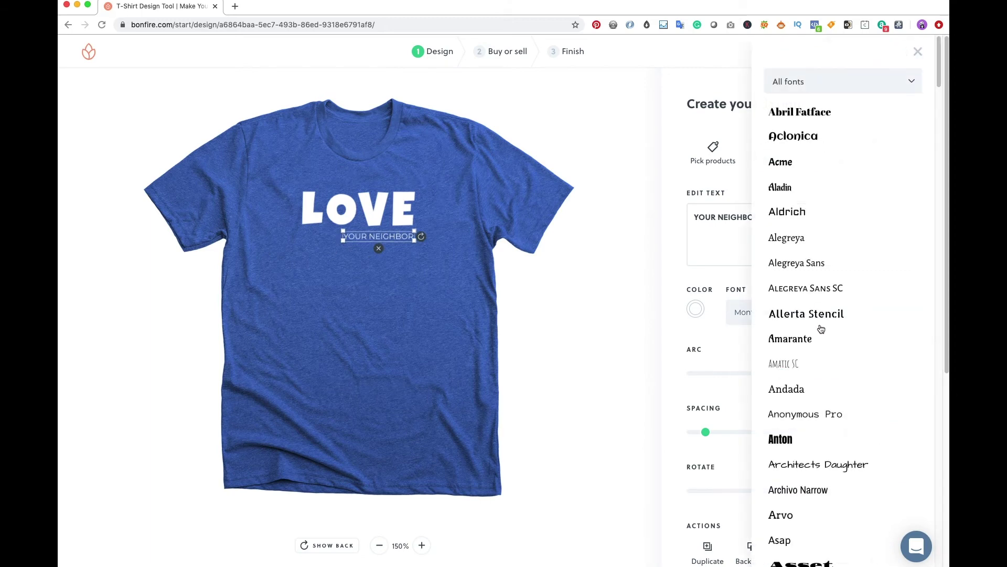
click(786, 164)
drag(390, 237, 360, 240)
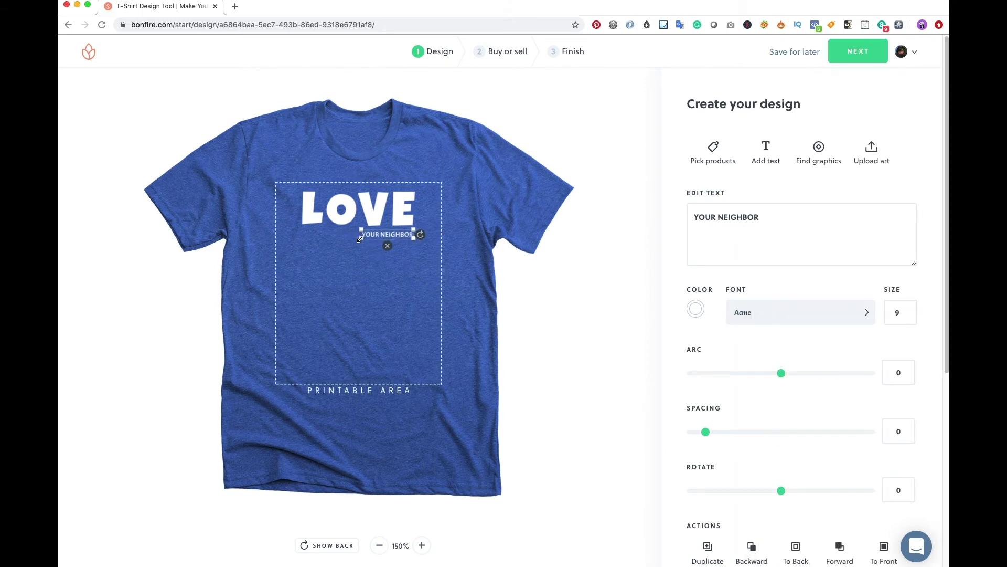
click(387, 295)
click(391, 234)
click(559, 321)
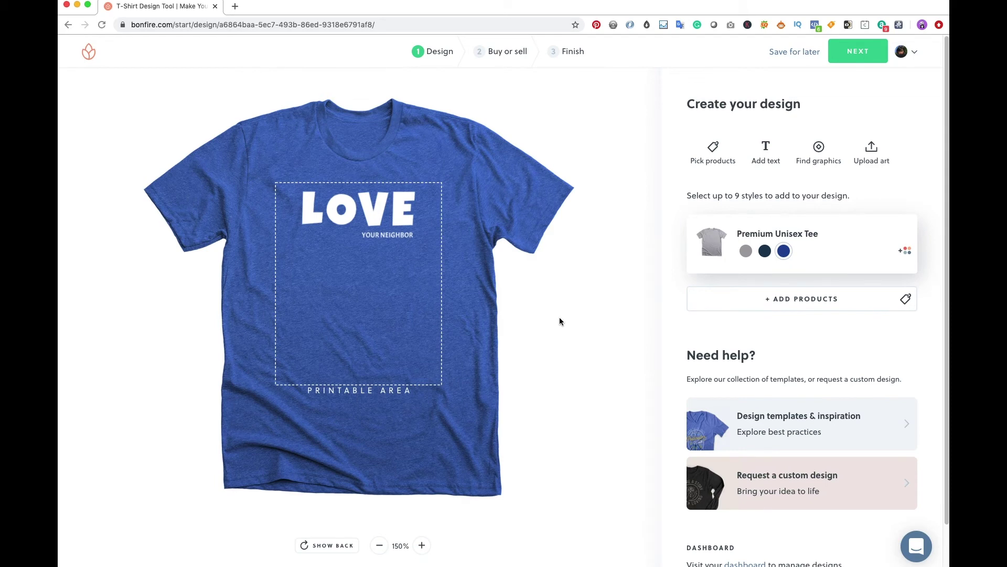
click(353, 217)
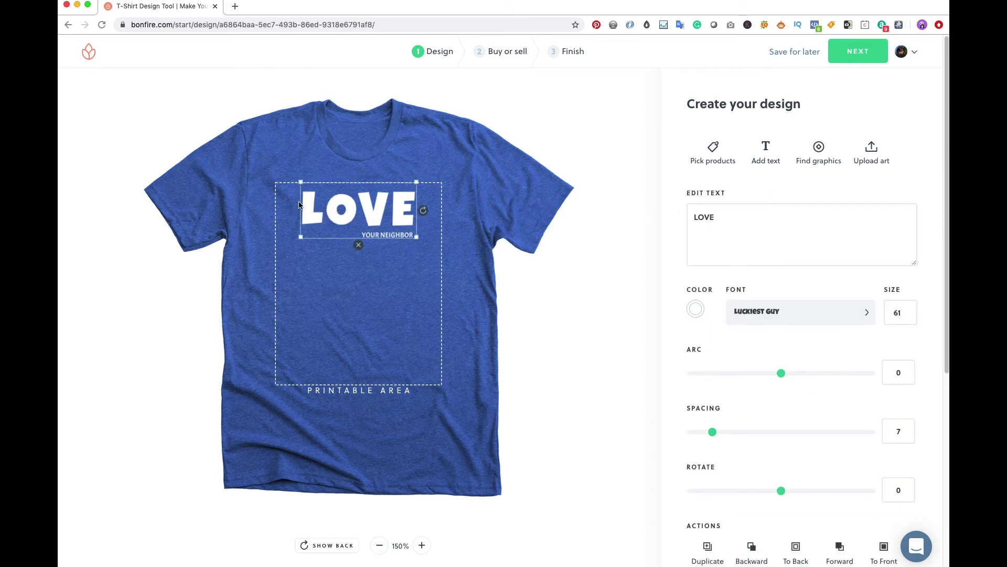
click(696, 310)
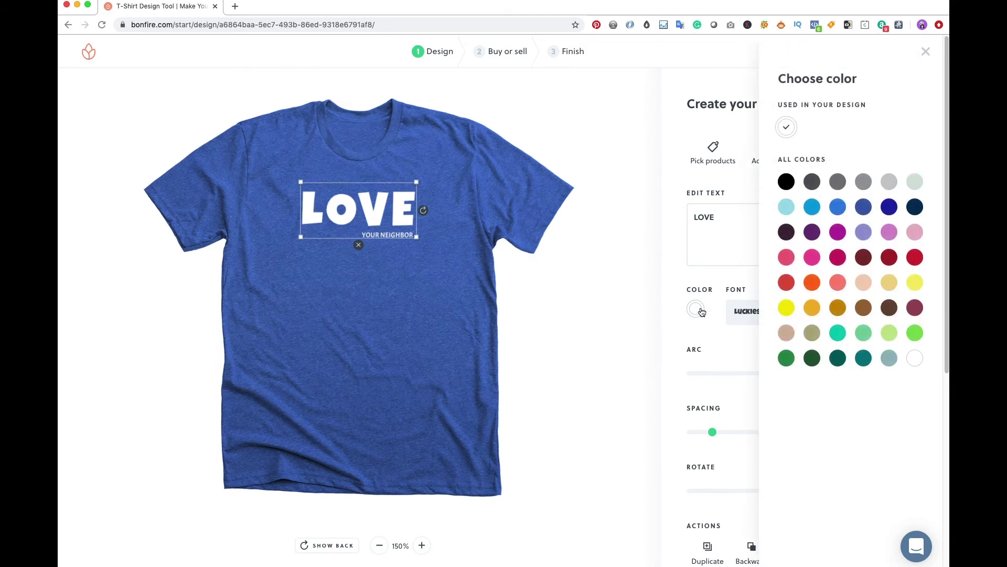
click(634, 274)
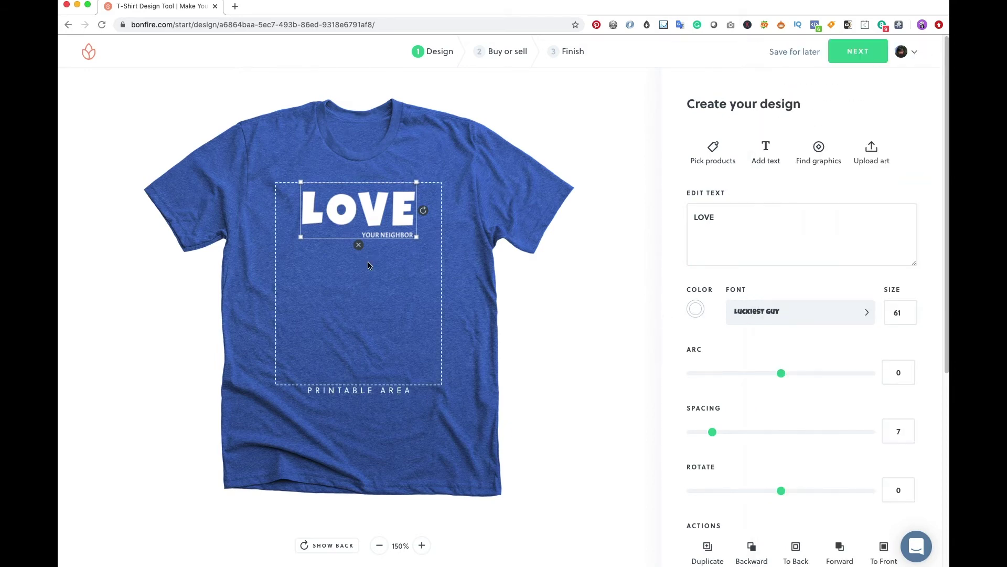
click(369, 265)
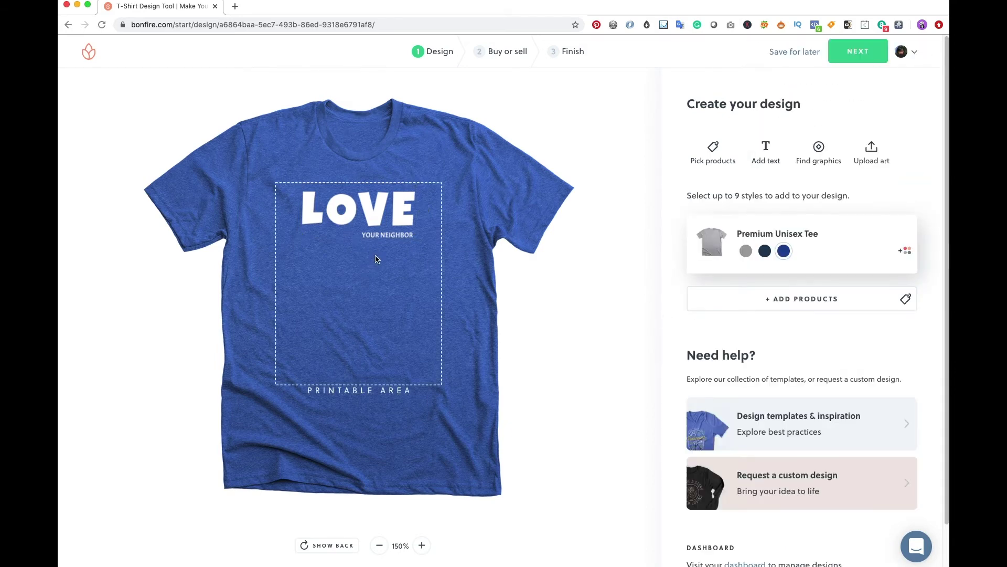
click(409, 236)
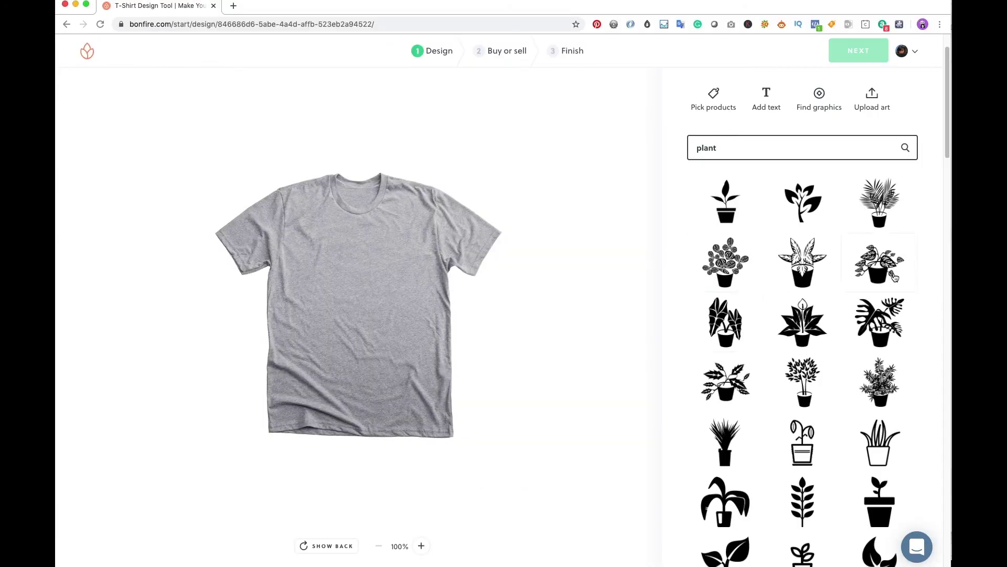
- Examine the plant graphics for one that suits the blank grey shirt
scroll(759, 337, down, 10)
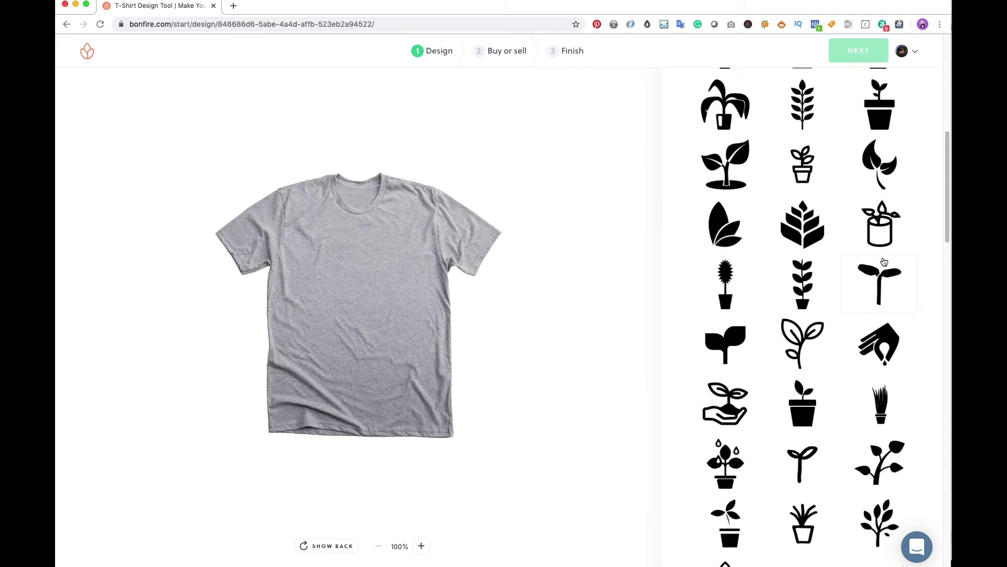
scroll(885, 262, down, 1)
scroll(826, 364, down, 3)
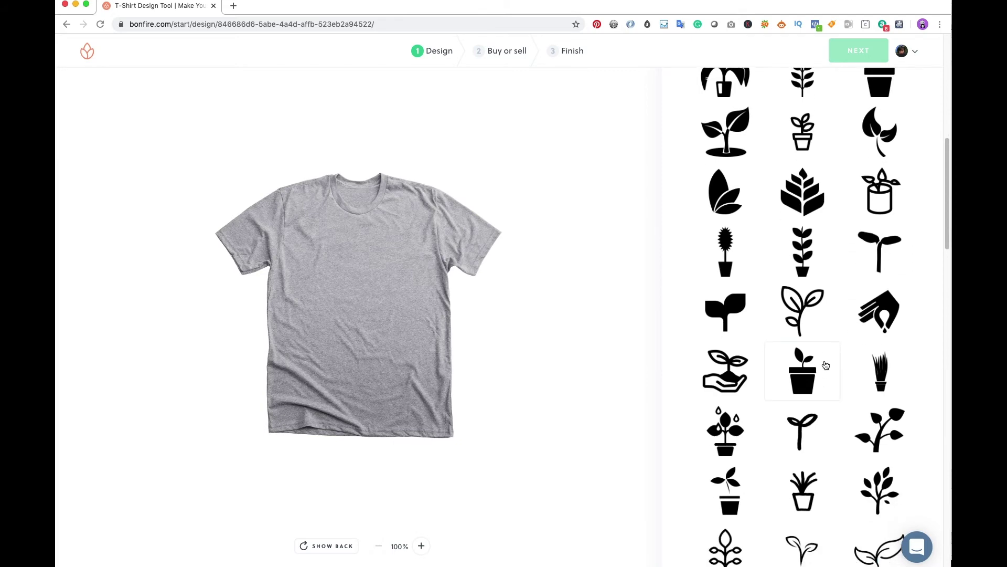
scroll(825, 365, up, 4)
scroll(825, 364, down, 2)
scroll(826, 365, down, 10)
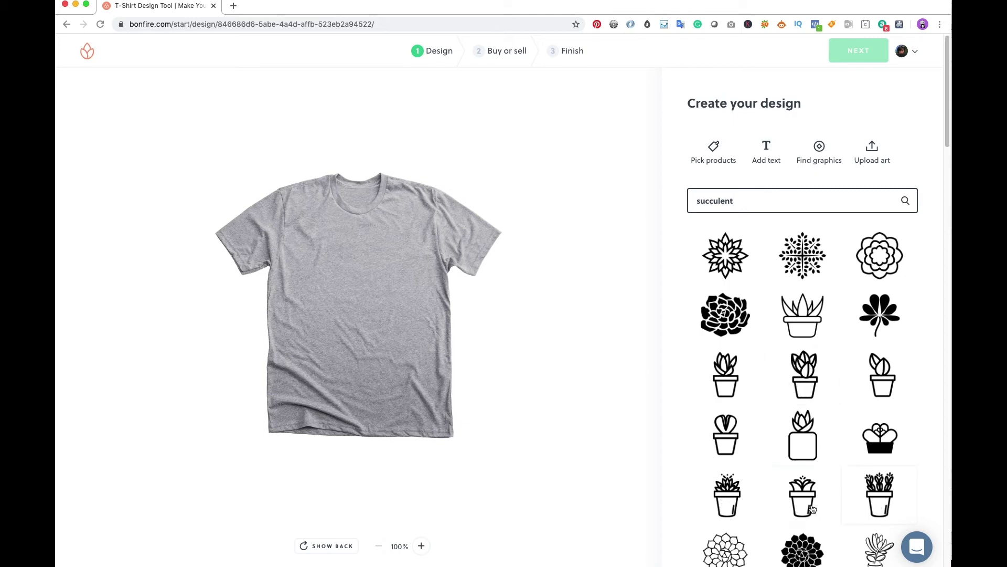
- Add three small white potted succulent and cactus graphics, aligned in an evenly spaced row across the upper chest
scroll(830, 508, down, 10)
click(730, 389)
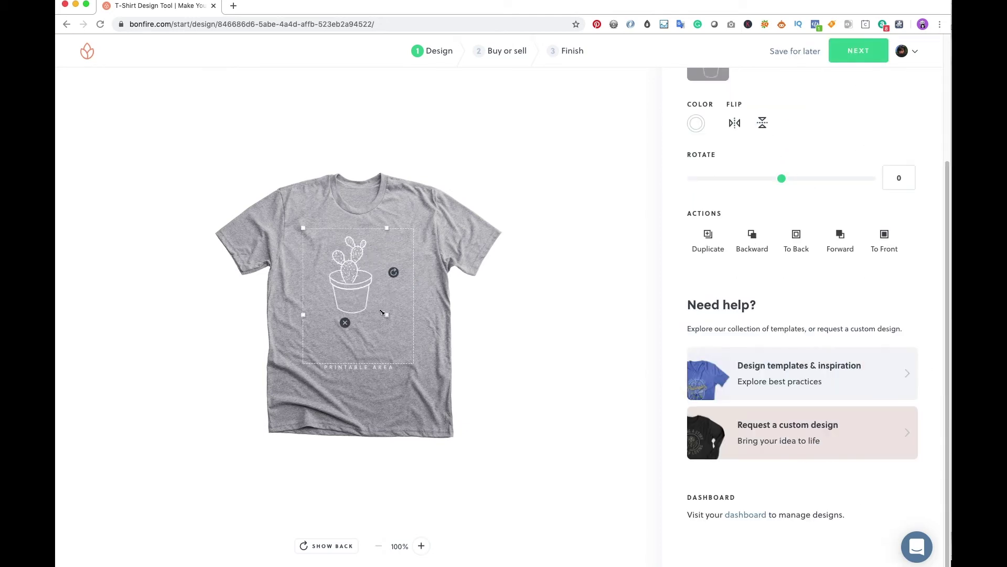
click(421, 546)
drag(369, 169, 375, 185)
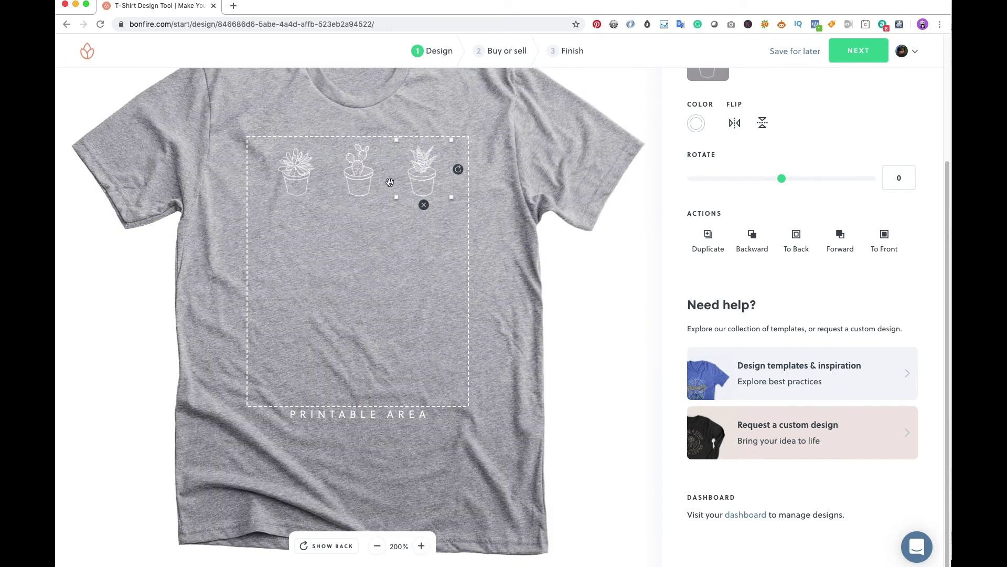
click(625, 269)
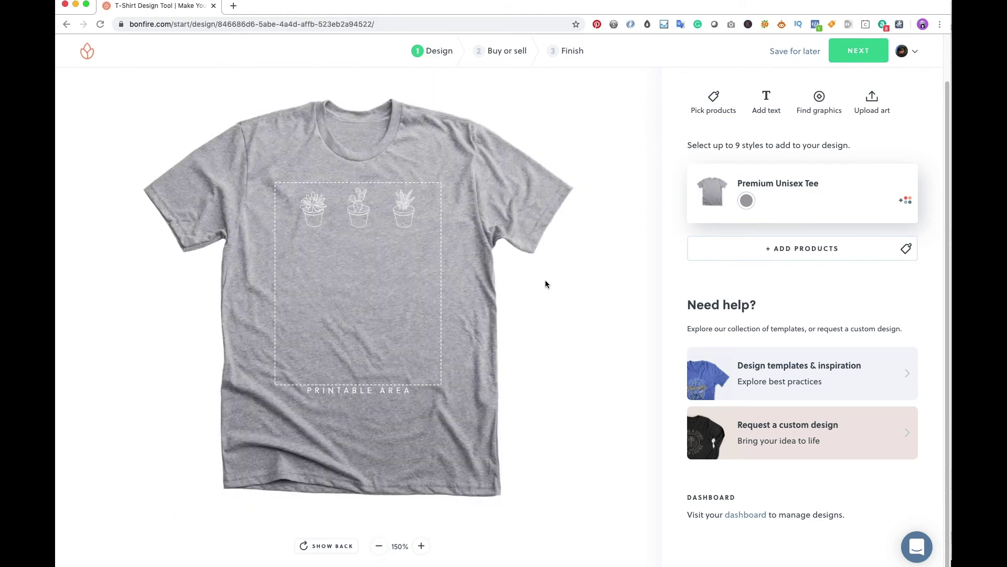
- Add the text "It's okay to grow slow." and centre it beneath the row of potted plants
click(766, 99)
text(It's okay to grow )
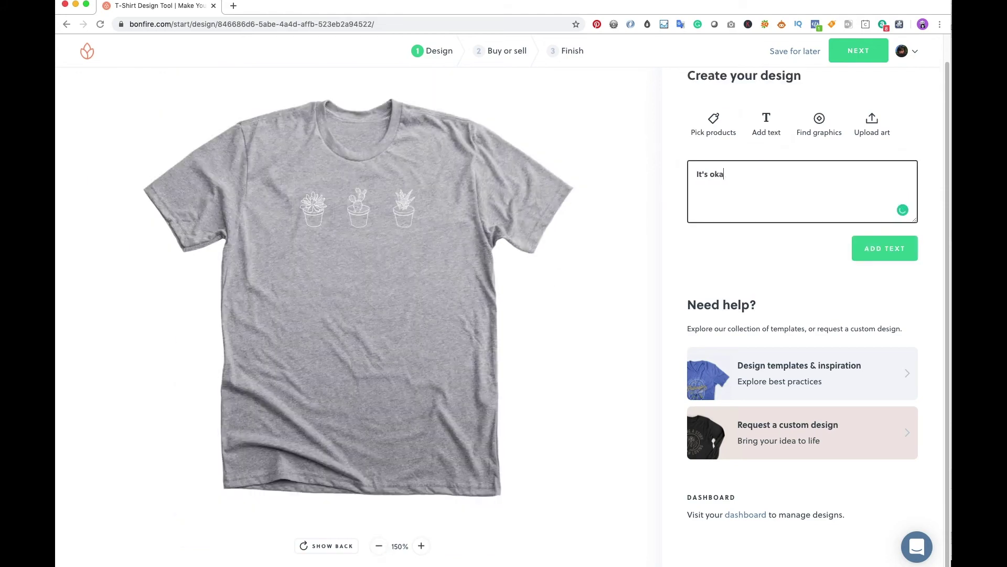
text(slow.)
click(884, 248)
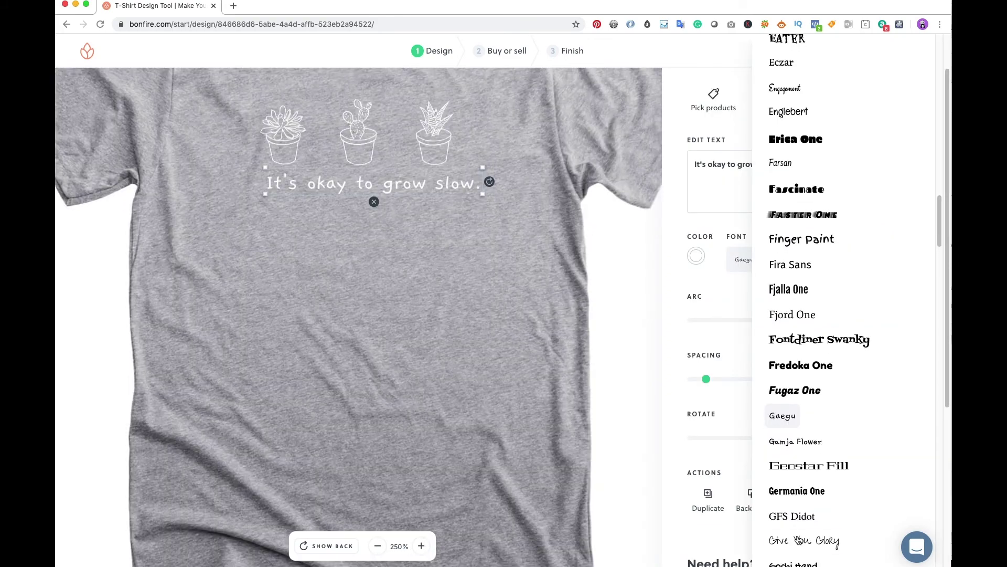
click(798, 540)
click(378, 546)
click(378, 546)
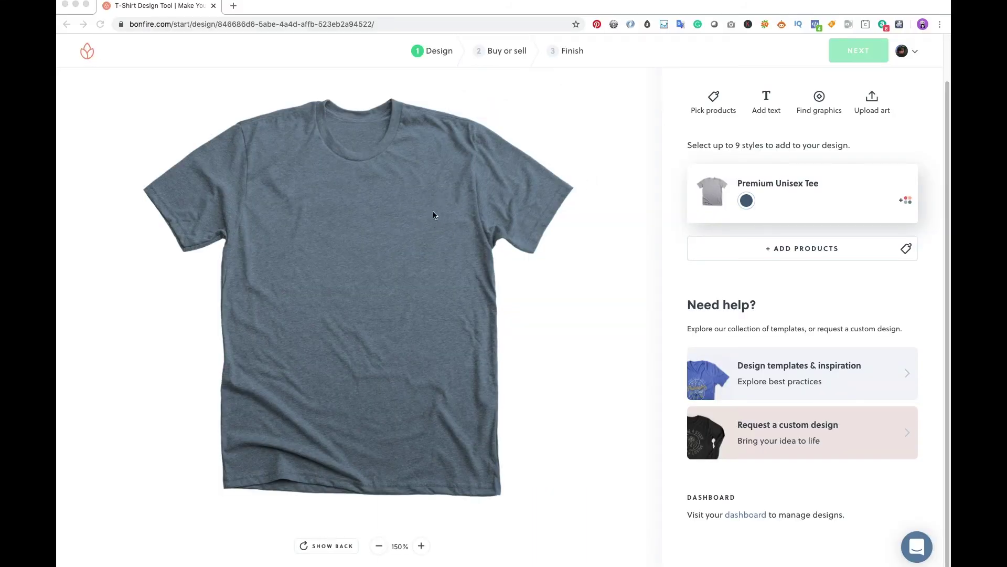
- Add a white T-rex graphic to the blank blue shirt and shrink it near the printable area's upper-right corner
click(822, 99)
click(820, 99)
click(733, 146)
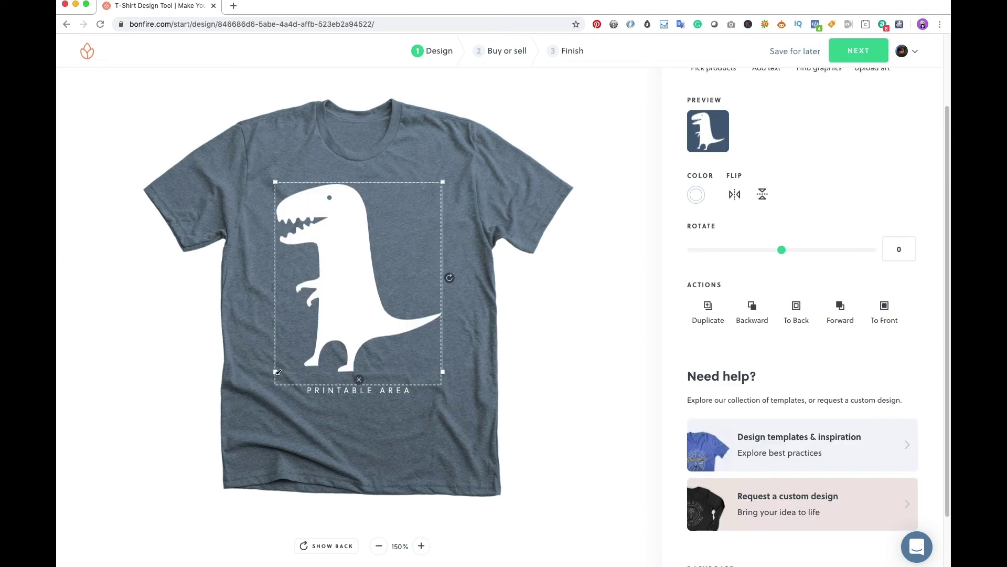
drag(275, 385, 400, 234)
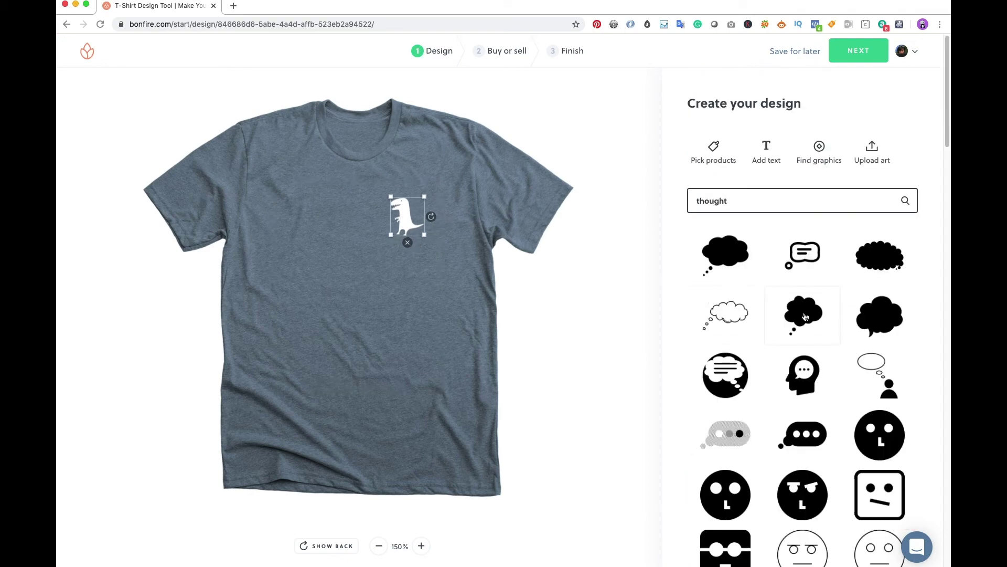
- Give the dinosaur a dark grey thought cloud with a small white scribble inside, and switch the shirt to pink
click(805, 317)
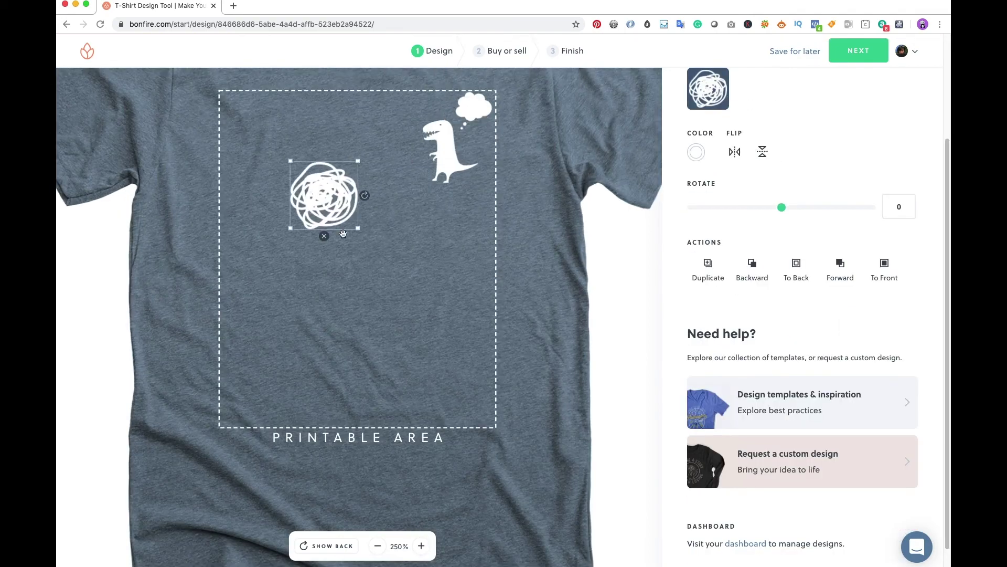
click(470, 111)
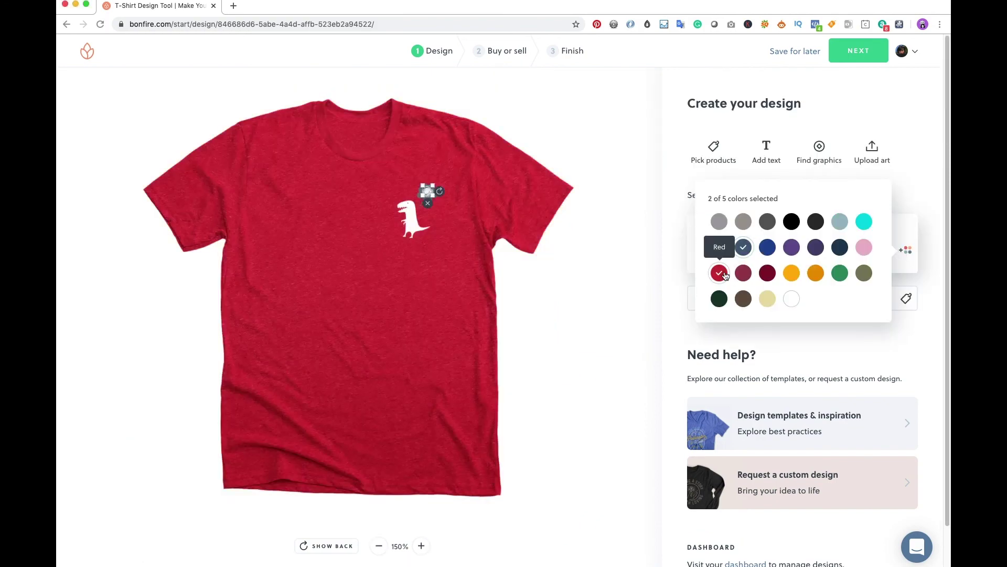
click(717, 270)
- Recolour the dinosaur graphic from white to bright pink
click(412, 218)
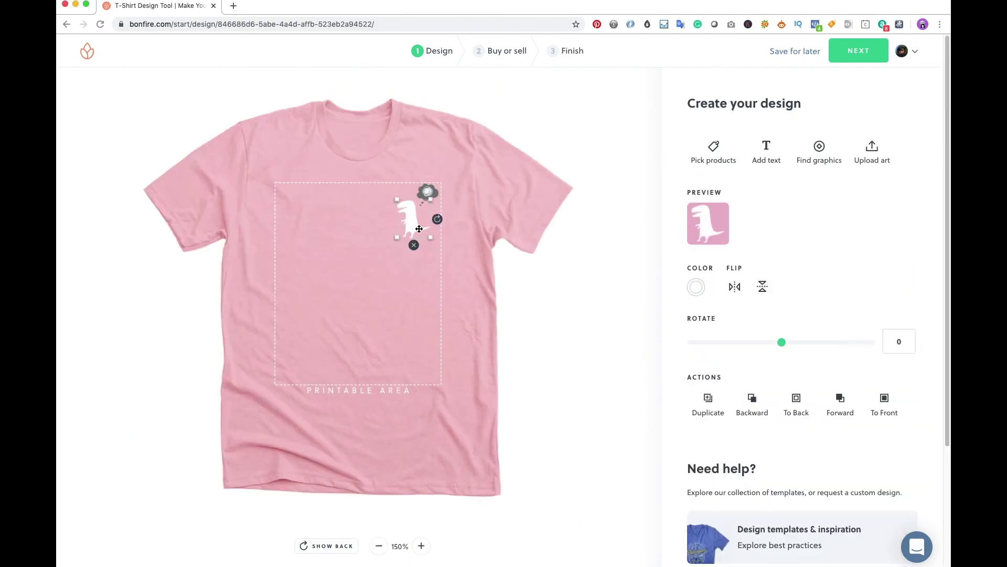
click(697, 286)
click(838, 257)
click(465, 245)
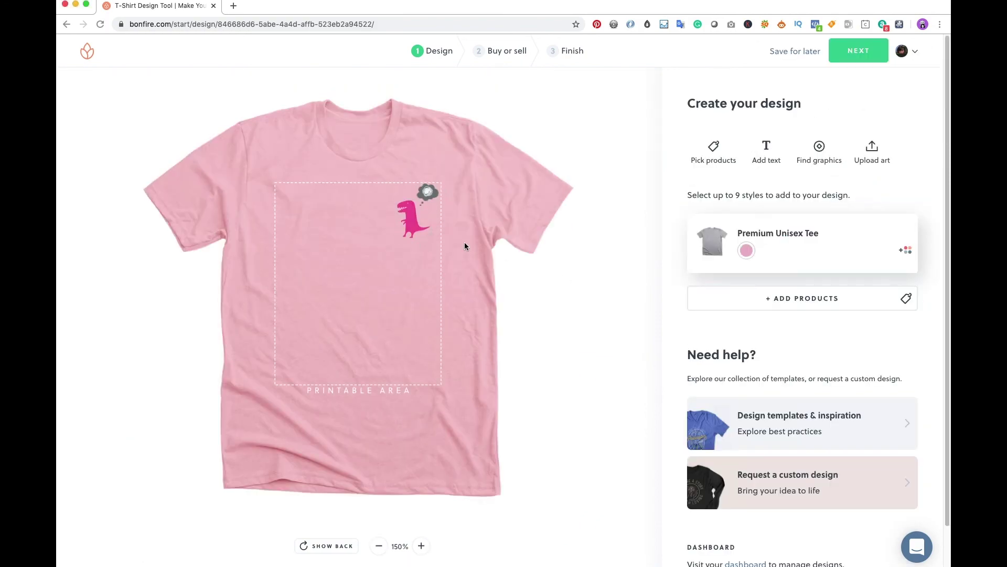
- Add the text "let's talk about it..." to the pink dinosaur shirt
click(422, 545)
click(422, 545)
click(475, 110)
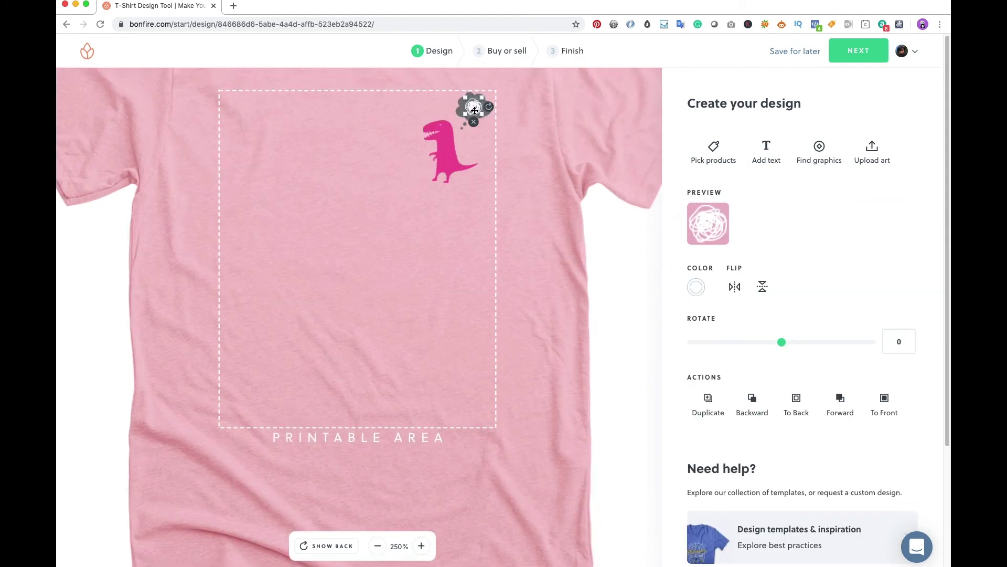
click(397, 220)
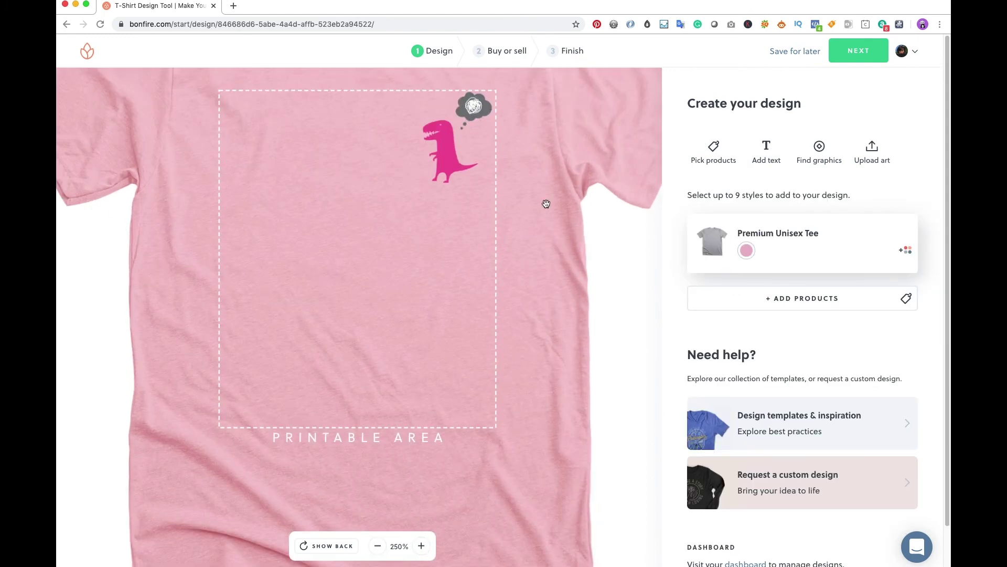
click(766, 152)
click(735, 198)
text(let's talk about it...)
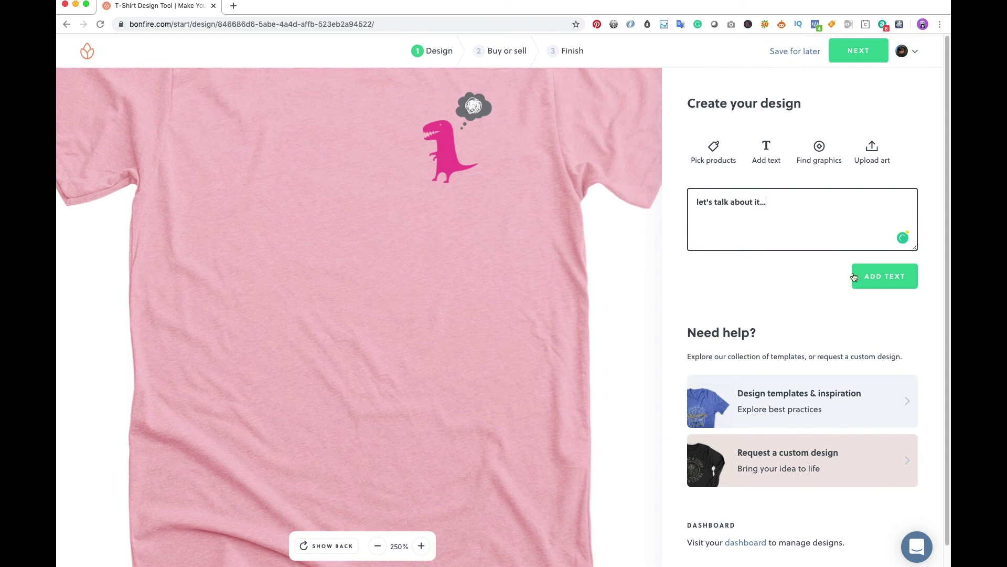
click(871, 276)
- Set the "let's talk about it..." text in the Caveat font at size 8 and place it directly beneath the dinosaur
click(828, 313)
scroll(829, 341, down, 10)
click(782, 414)
drag(274, 102, 436, 195)
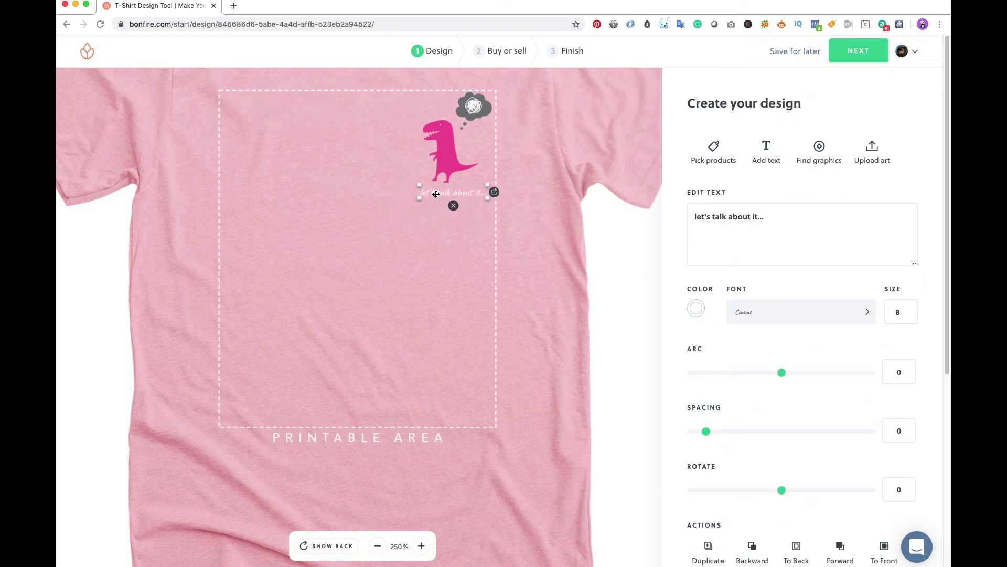
- Recolour the "let's talk about it..." text dark grey to match the thought cloud
click(702, 306)
click(813, 129)
click(529, 158)
click(382, 546)
click(382, 546)
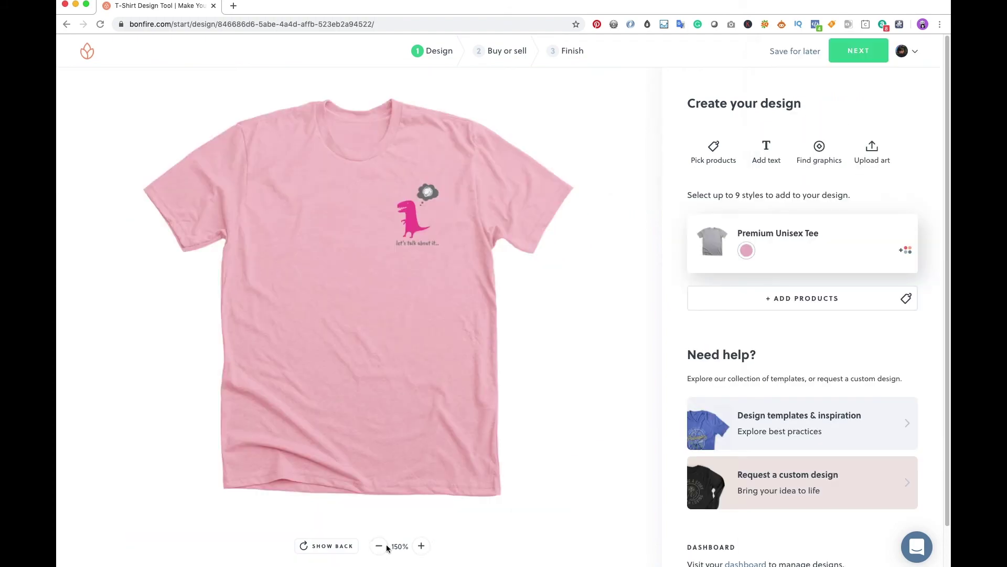
- Add Dark Heather Grey as another shirt colour for the dinosaur design
click(393, 454)
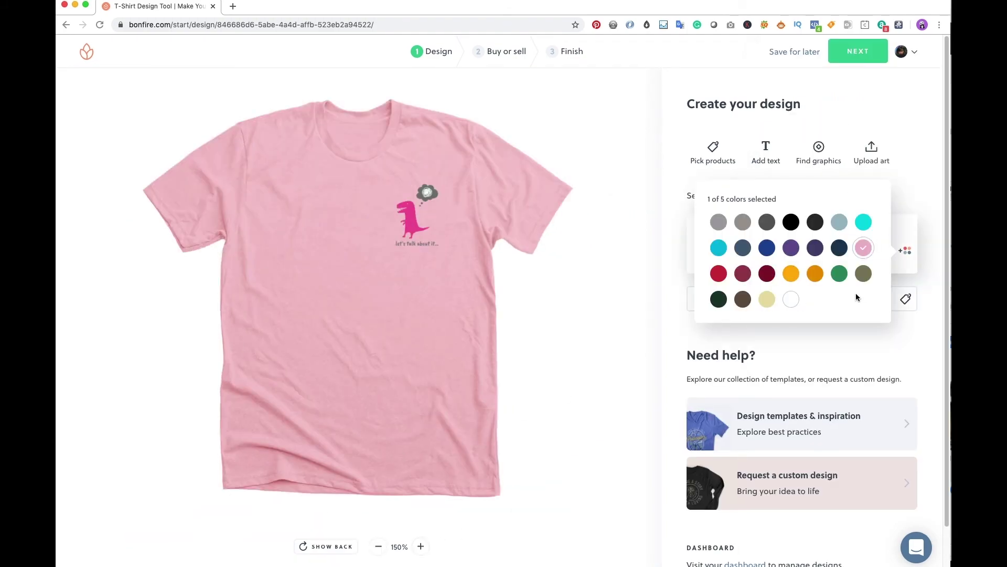
click(719, 223)
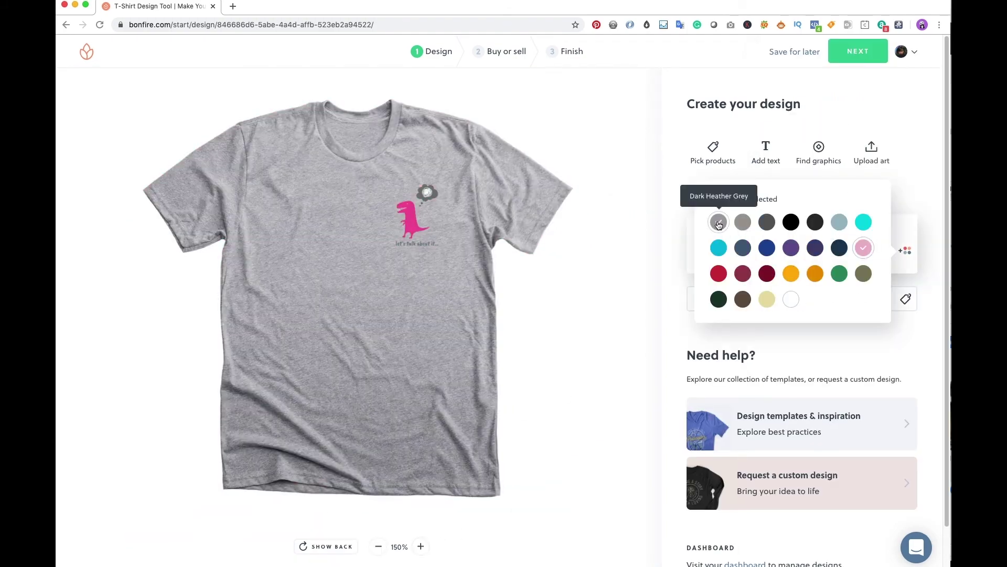